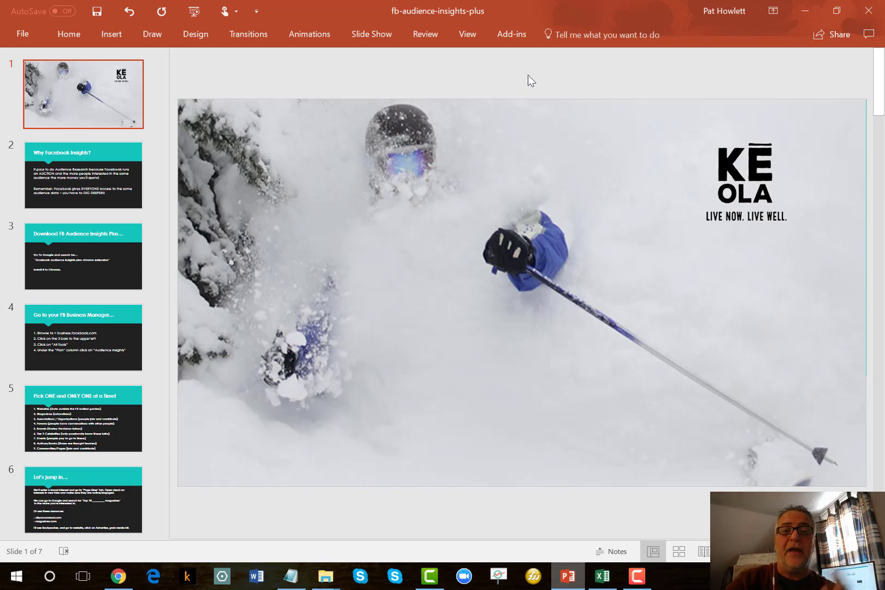
# - Advance from slide 2, 'Why Facebook Insights?', to slide 3 on installing FB Audience Insights Plus
pyautogui.click(97, 170)
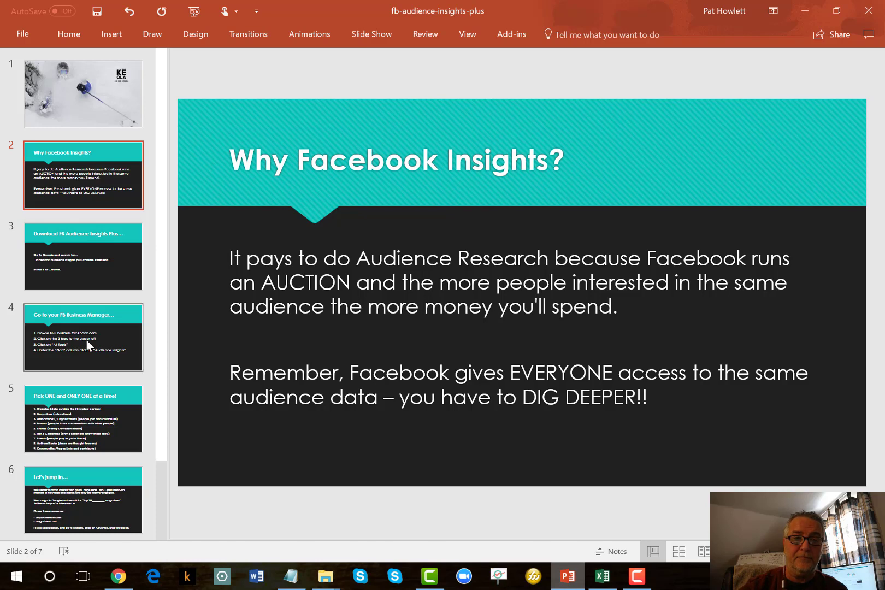
pyautogui.click(92, 270)
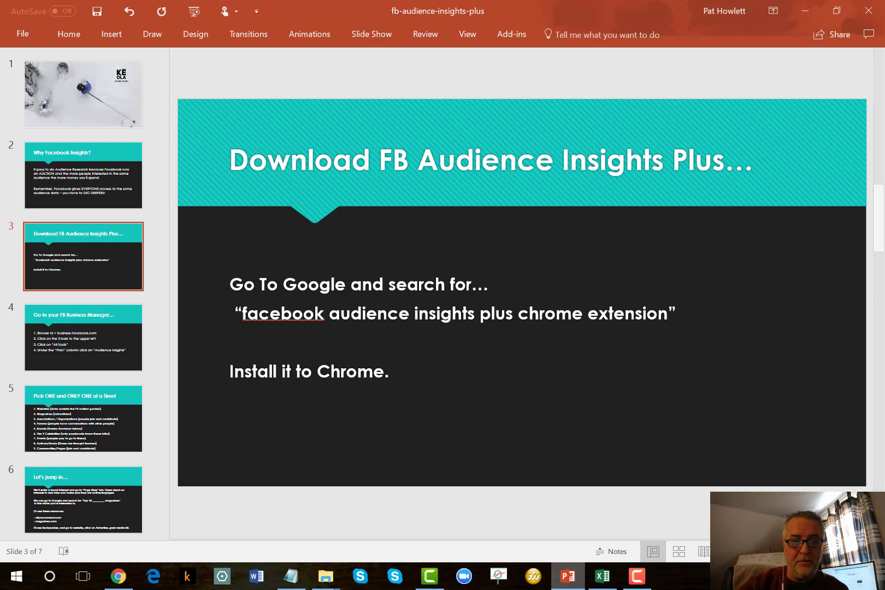
# - View the FB Audience Insights Plus store page, show slide 4 on Business Manager, and return to Chrome
pyautogui.click(118, 578)
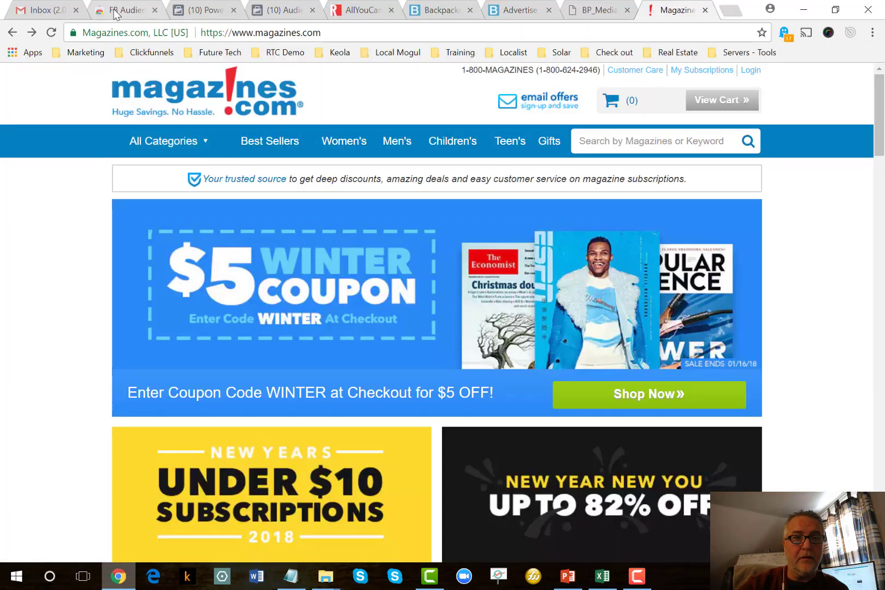
pyautogui.click(116, 11)
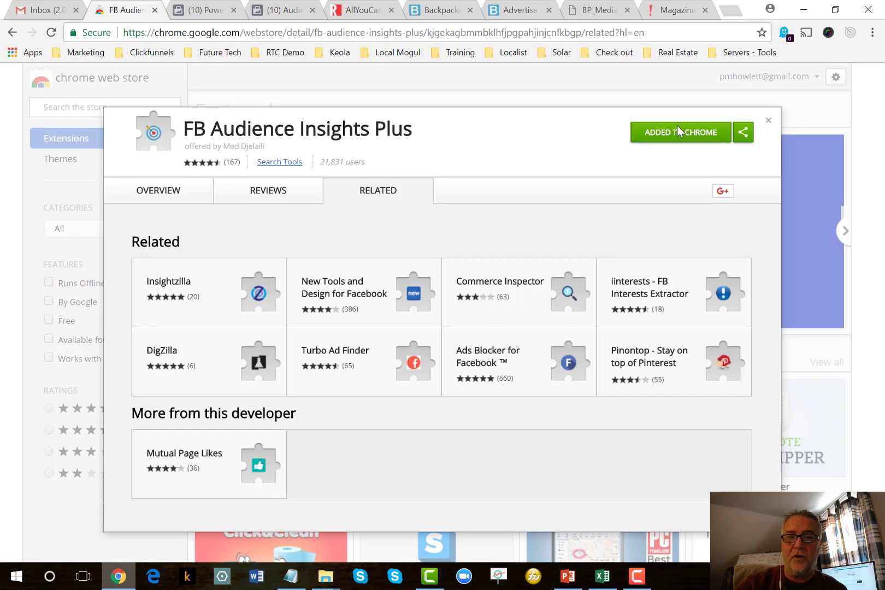
pyautogui.click(568, 576)
pyautogui.click(83, 337)
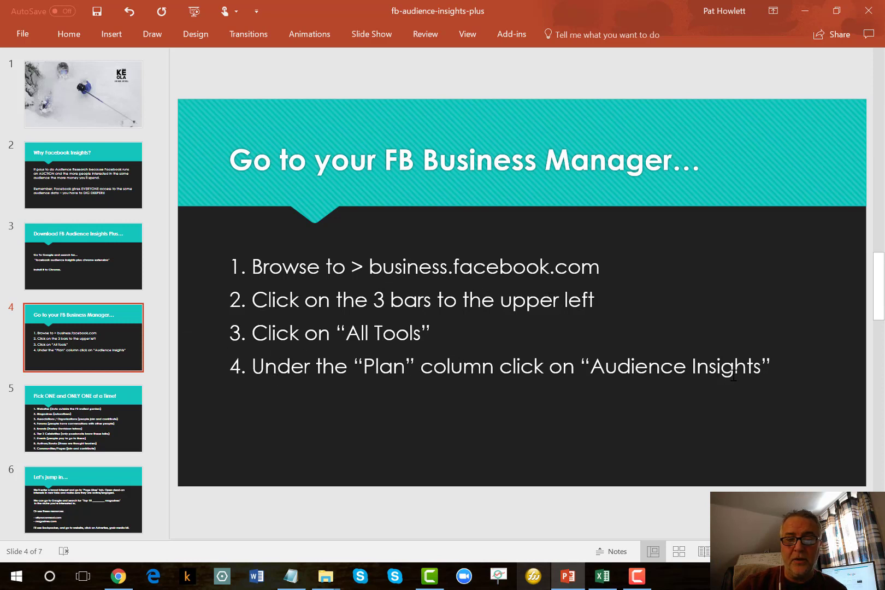
pyautogui.click(122, 581)
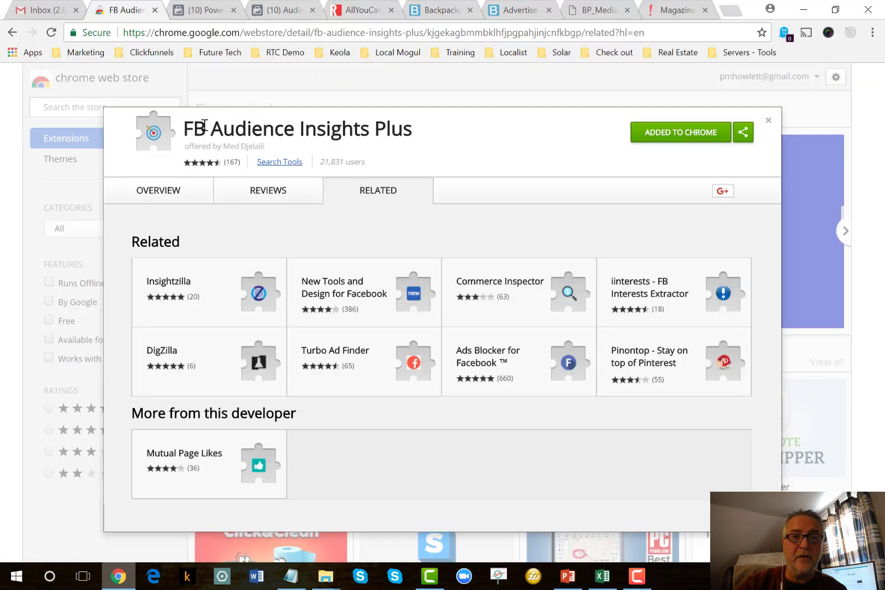
# - Go from the Power Editor tools page to Audience Insights and check the insights extension's options menu
pyautogui.click(203, 10)
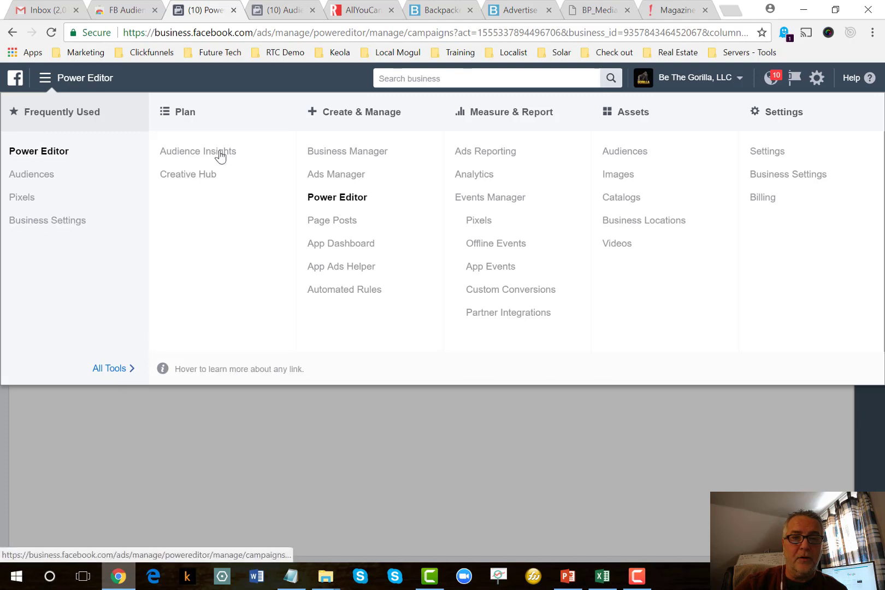
pyautogui.click(282, 15)
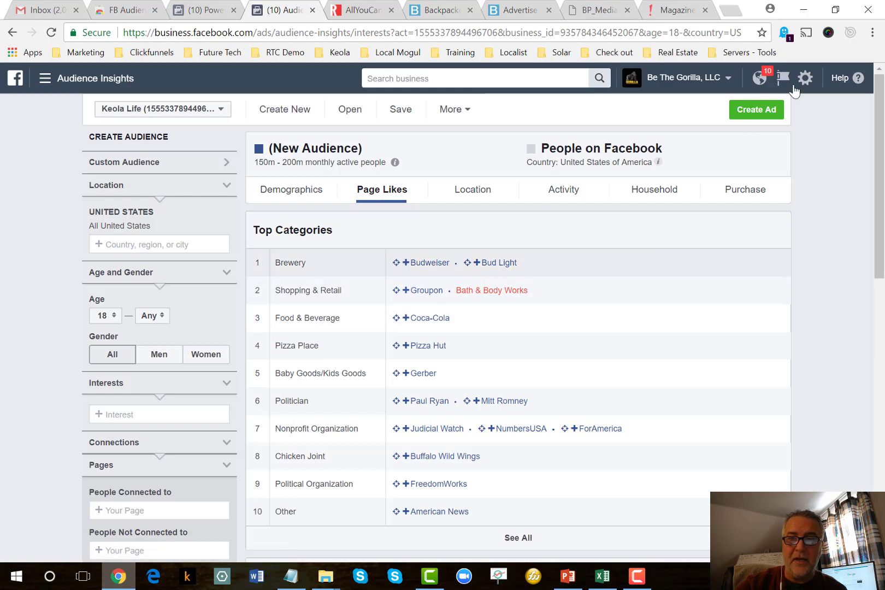
pyautogui.rightClick(851, 35)
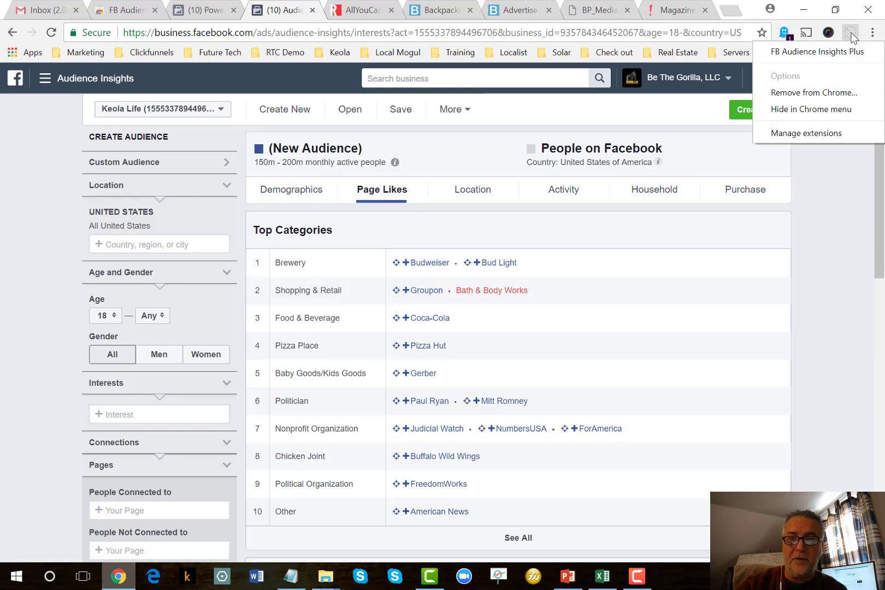
pyautogui.click(814, 282)
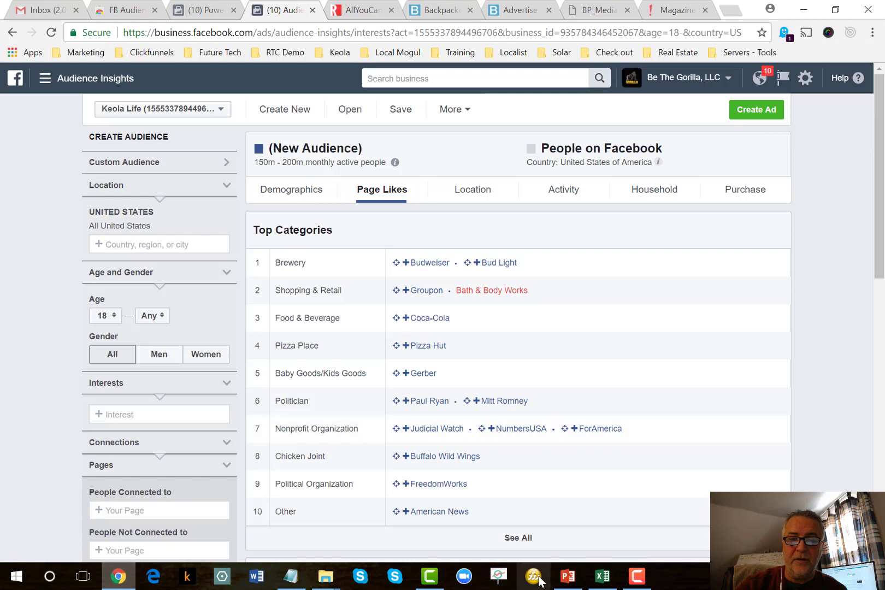
# - Show slide 5, 'Pick ONE and ONLY ONE at a Time!', then bring up the FB Insight Lists workbook
pyautogui.click(567, 575)
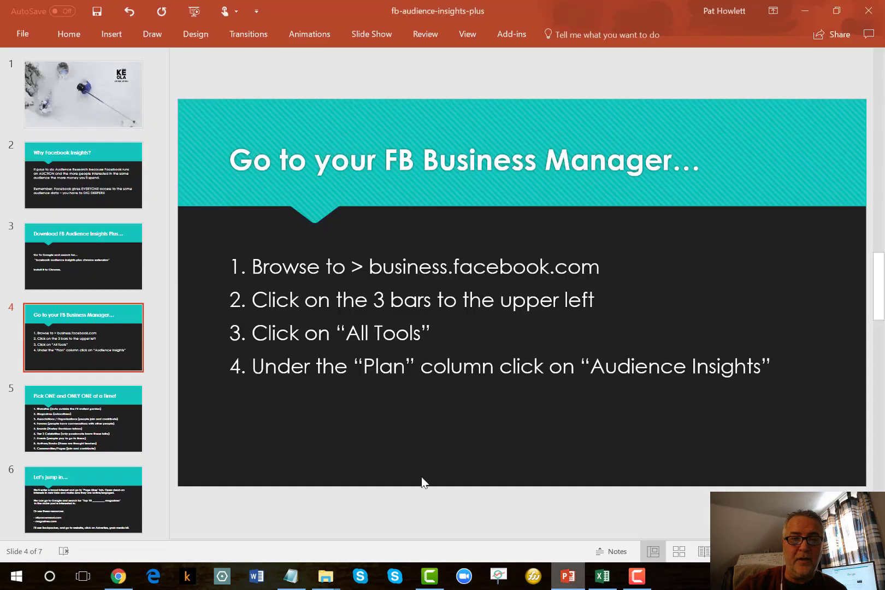
pyautogui.click(58, 417)
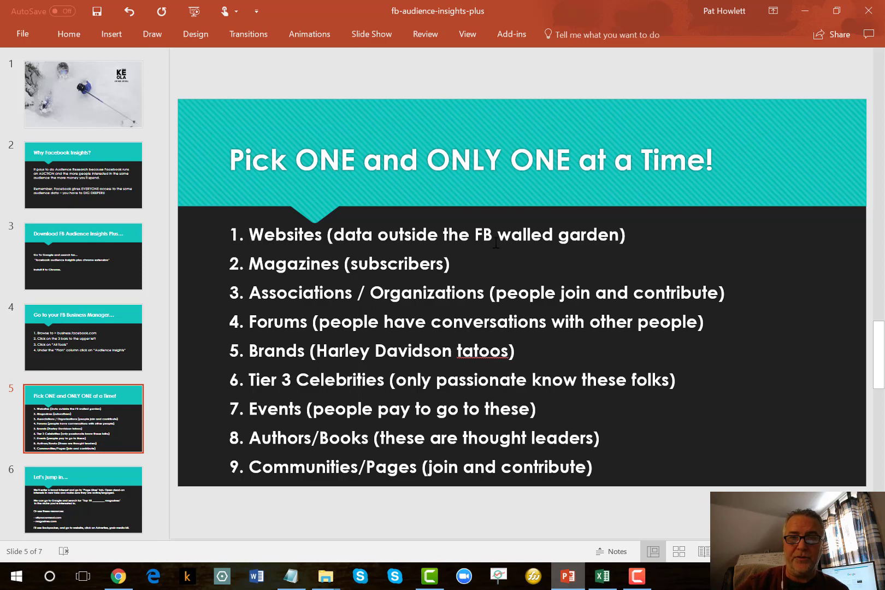
pyautogui.click(600, 576)
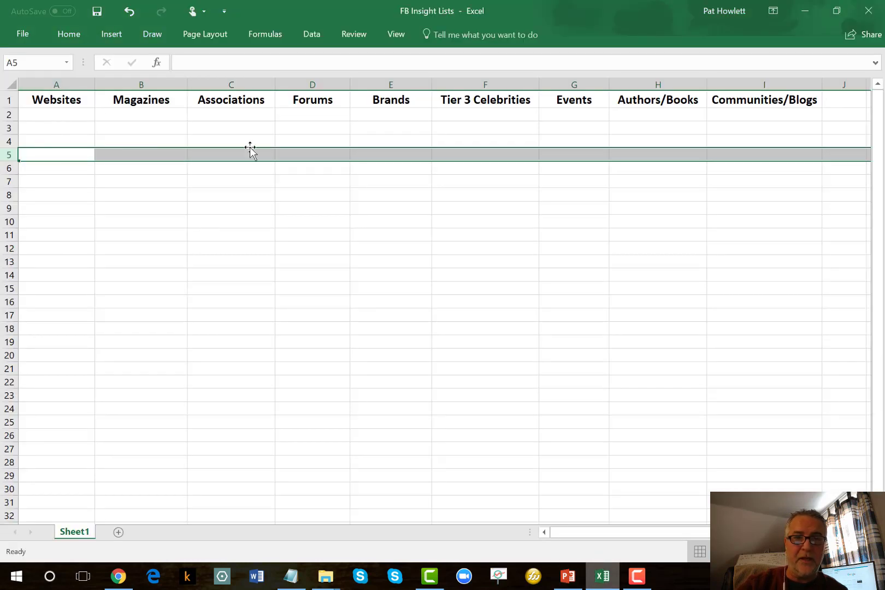
# - Minimize the FB Insight Lists workbook to reveal slide 5 with its nine categories
pyautogui.click(798, 11)
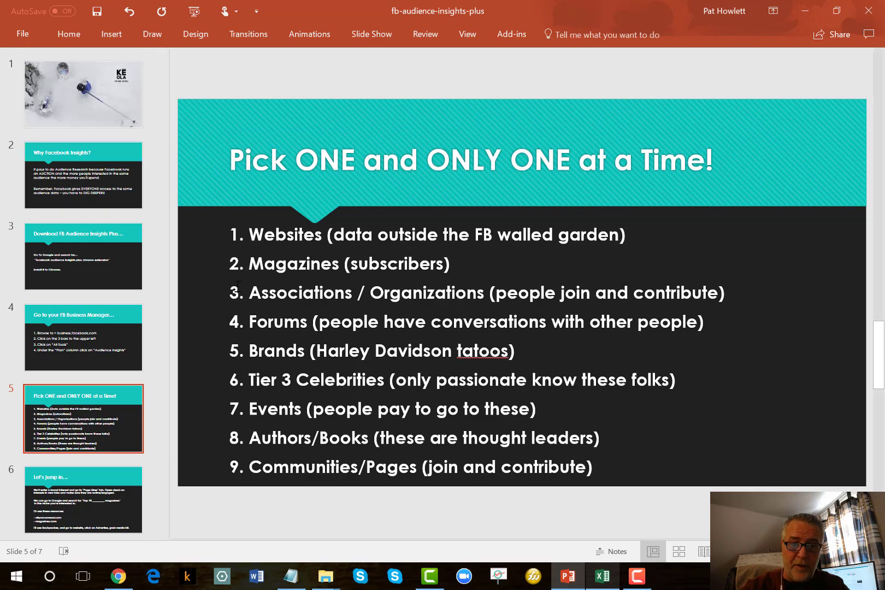
# - Show slide 6, 'Let's jump in…', listing Page Likes research, magazine searches and resource sites
pyautogui.click(92, 502)
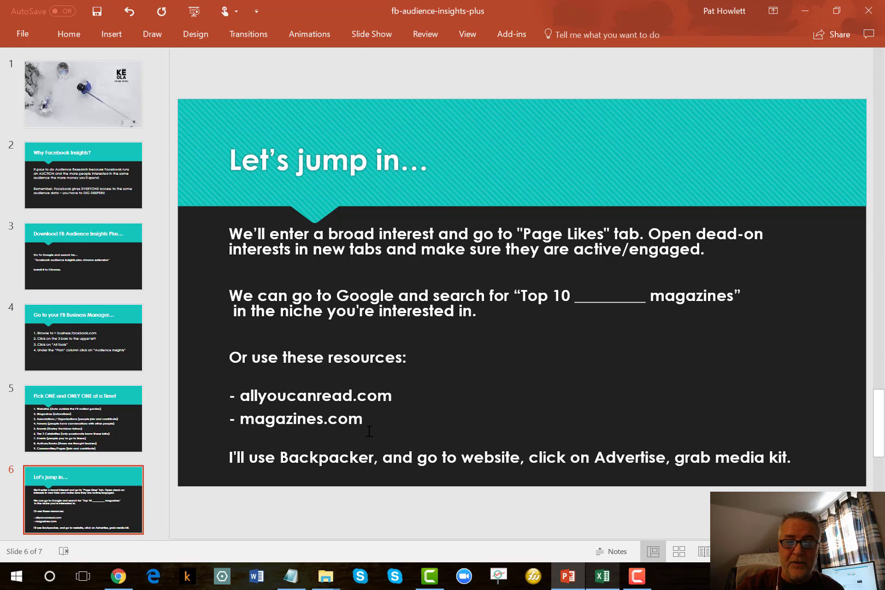
# - Switch to the AllYouCanRead tab in Chrome and scroll down to the magazine categories
pyautogui.click(119, 576)
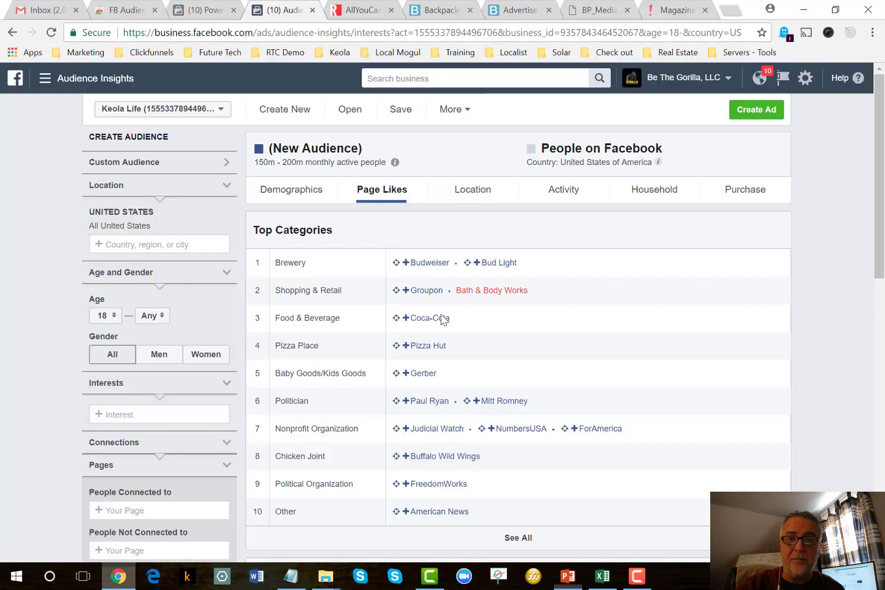
pyautogui.click(364, 11)
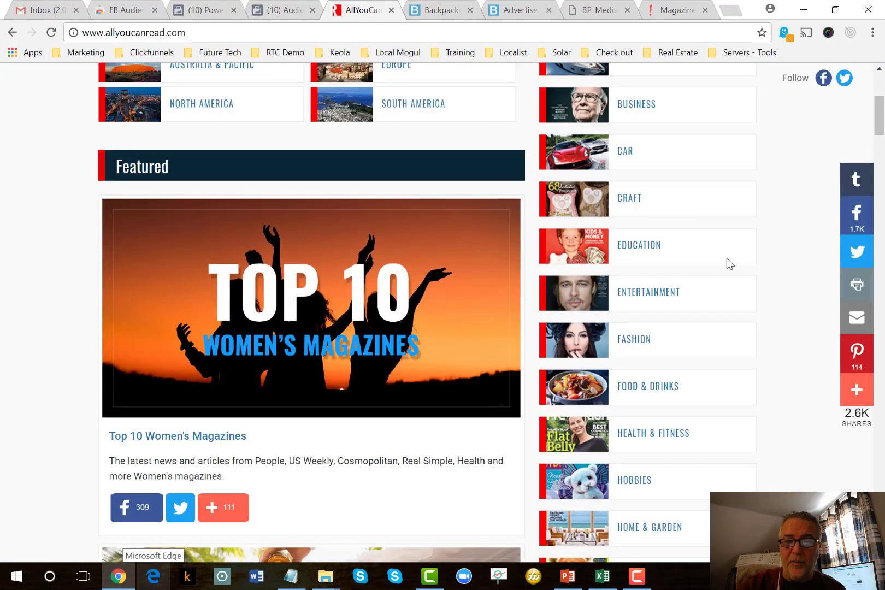
pyautogui.scroll(-5, 685, 360)
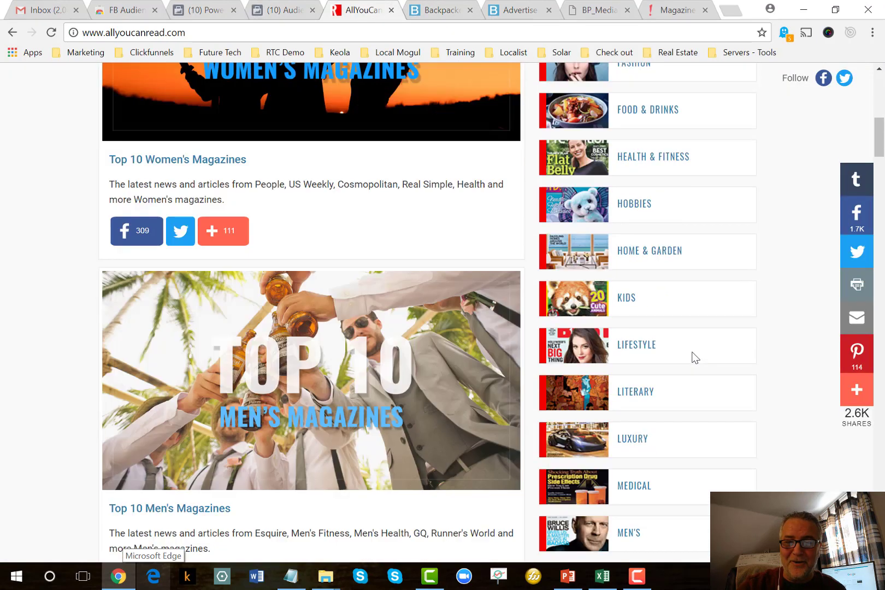
pyautogui.scroll(-7, 690, 350)
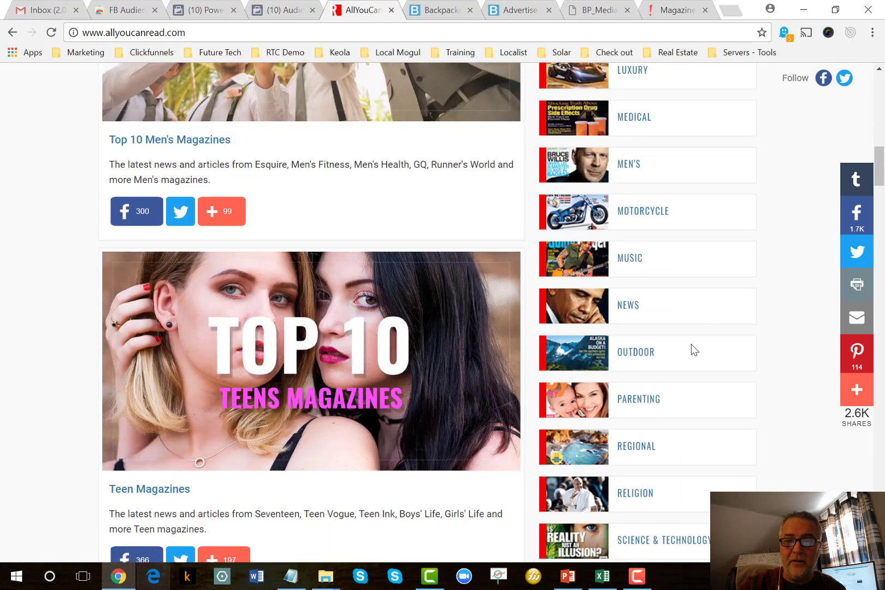
pyautogui.scroll(-2, 691, 344)
# - Open the OUTDOOR category and scroll through the ranked outdoor magazines down to the A–Z list
pyautogui.click(631, 262)
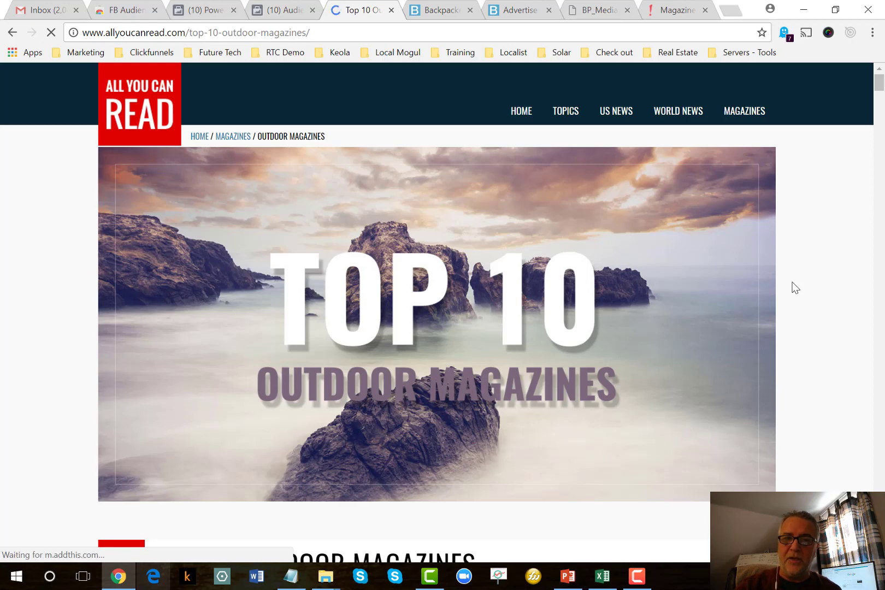
pyautogui.scroll(-2, 795, 288)
pyautogui.scroll(-2, 801, 295)
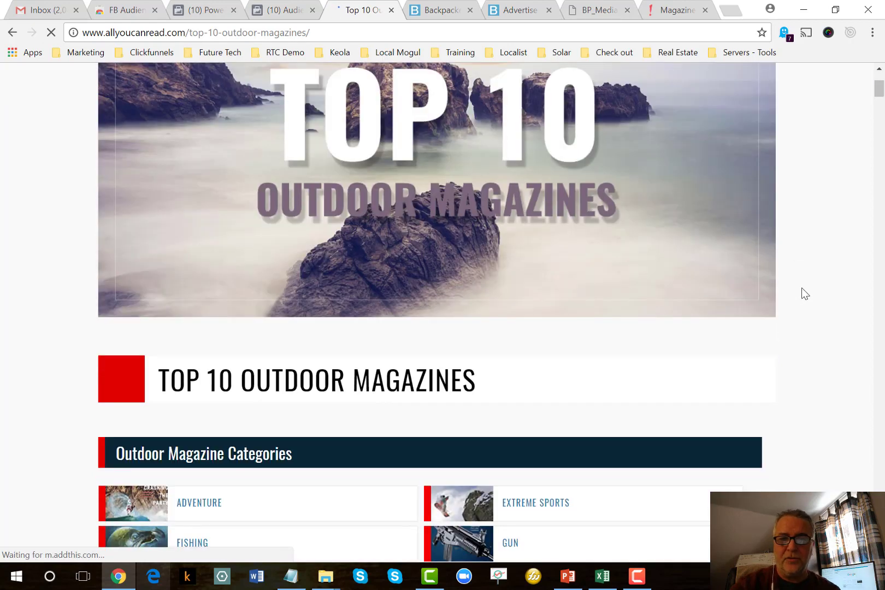
pyautogui.scroll(-2, 805, 293)
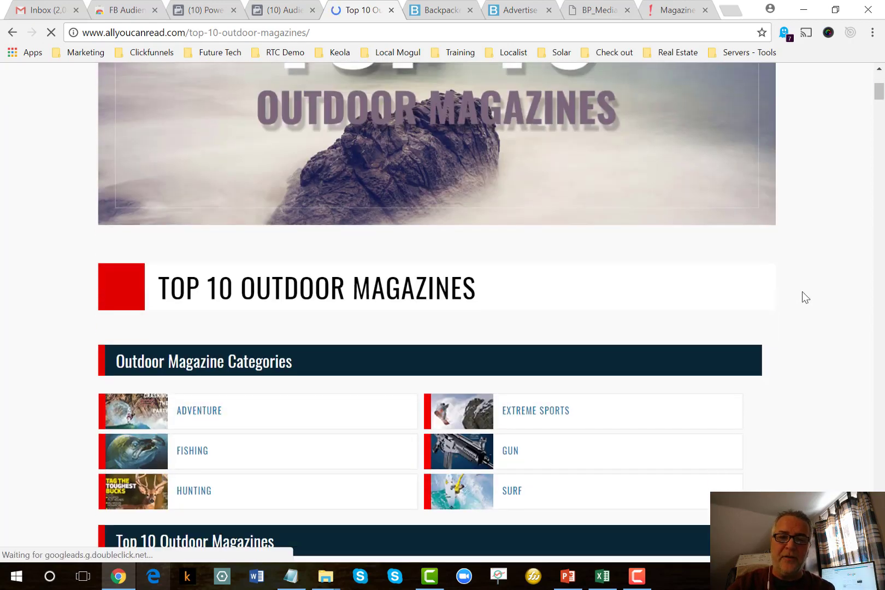
pyautogui.scroll(-6, 802, 298)
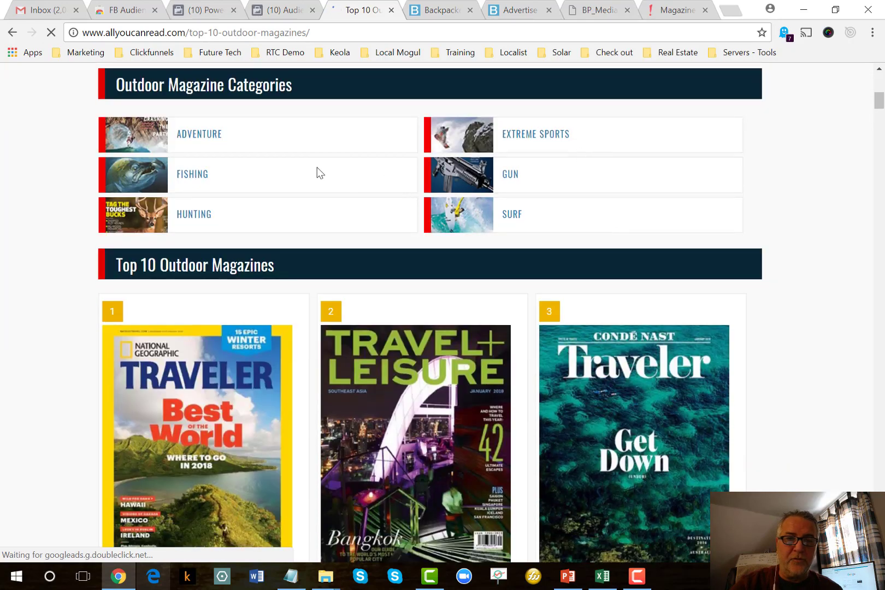
pyautogui.scroll(-10, 767, 323)
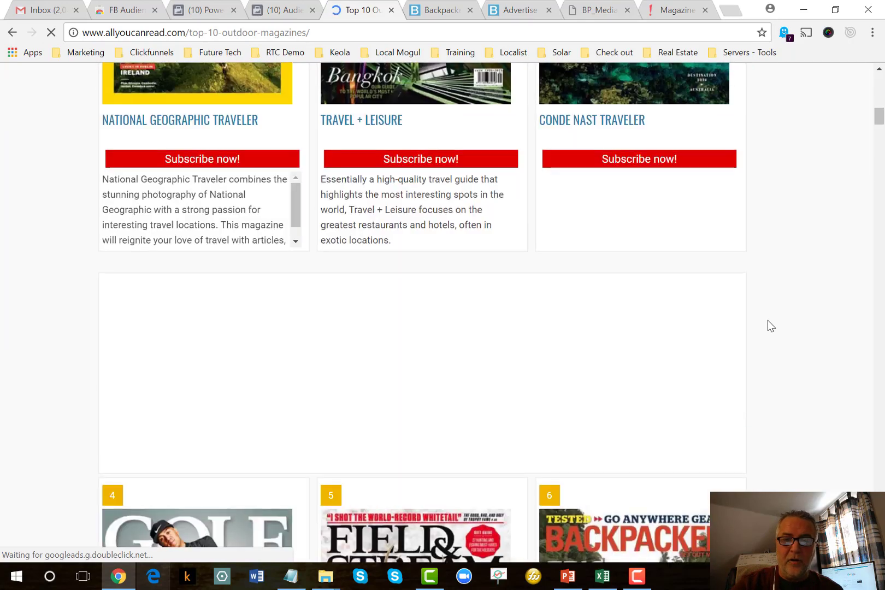
pyautogui.scroll(-4, 767, 320)
pyautogui.scroll(-6, 762, 375)
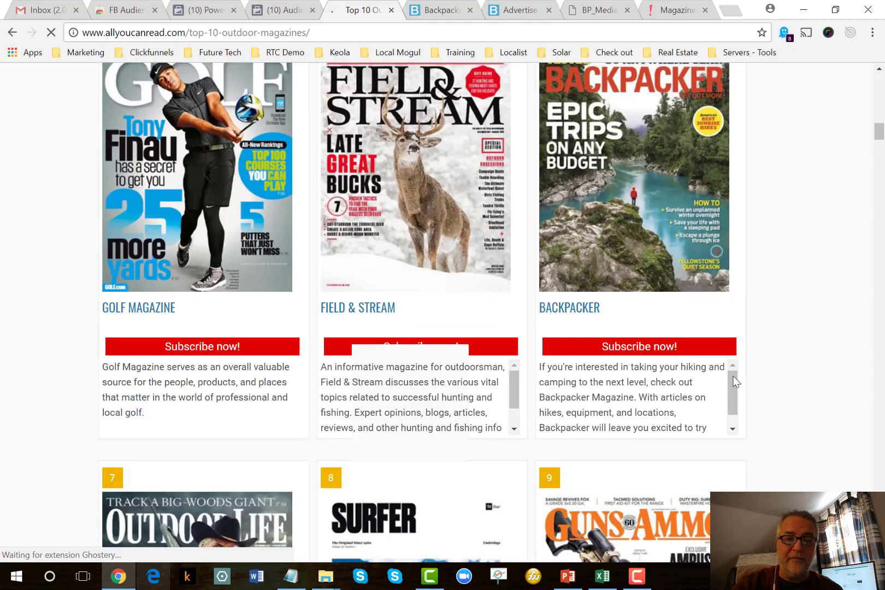
pyautogui.scroll(-1, 734, 376)
pyautogui.scroll(-2, 734, 370)
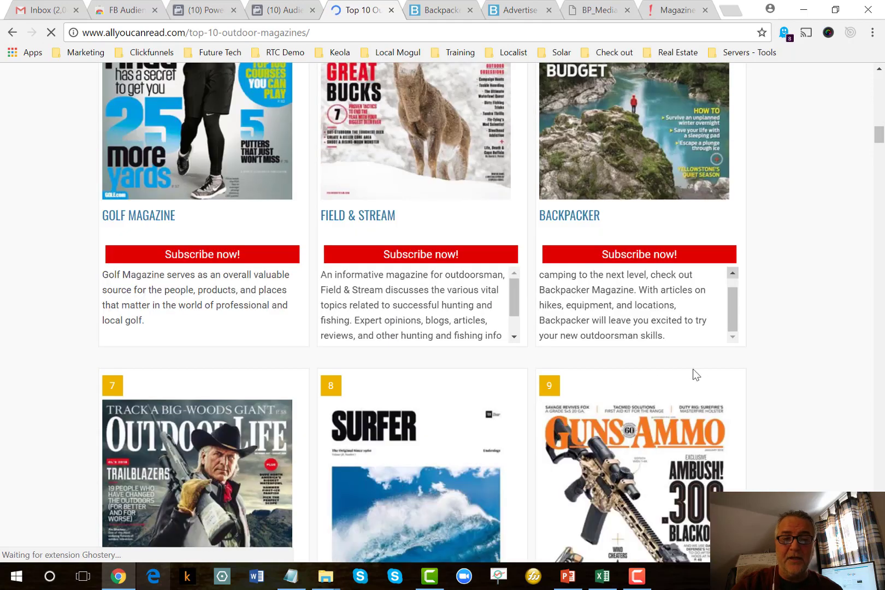
pyautogui.scroll(-9, 768, 366)
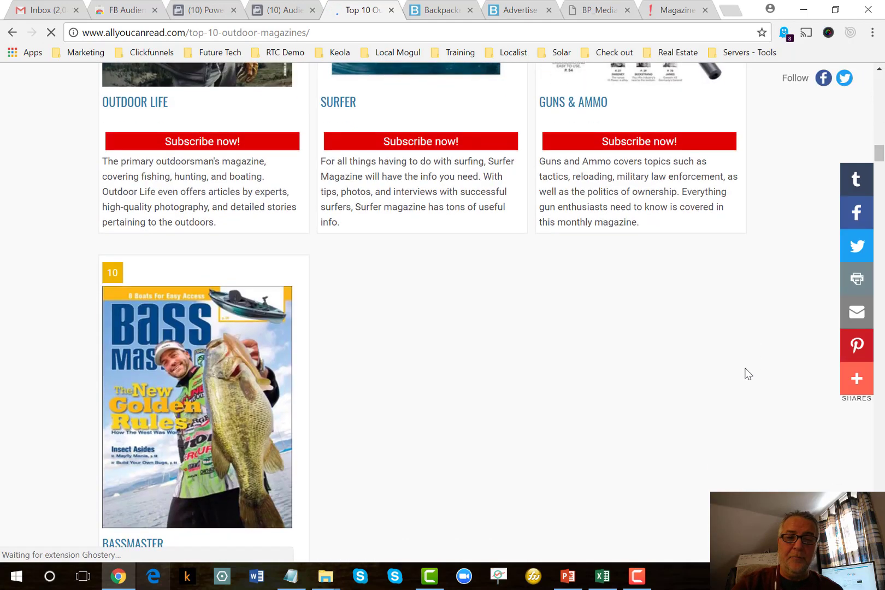
pyautogui.scroll(-5, 747, 373)
pyautogui.scroll(-7, 748, 371)
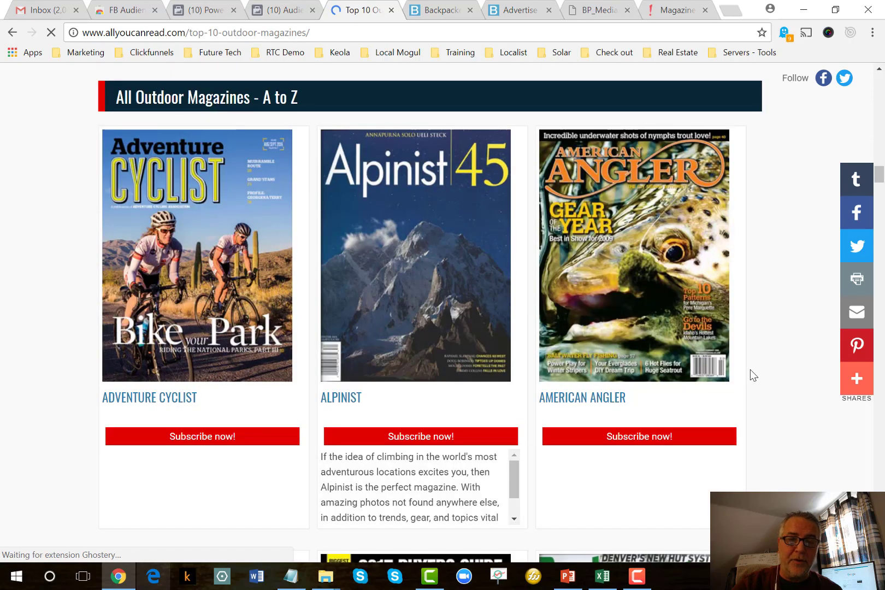
# - Look over the Backpacker homepage, then show the Advertise with Backpacker page
pyautogui.click(422, 11)
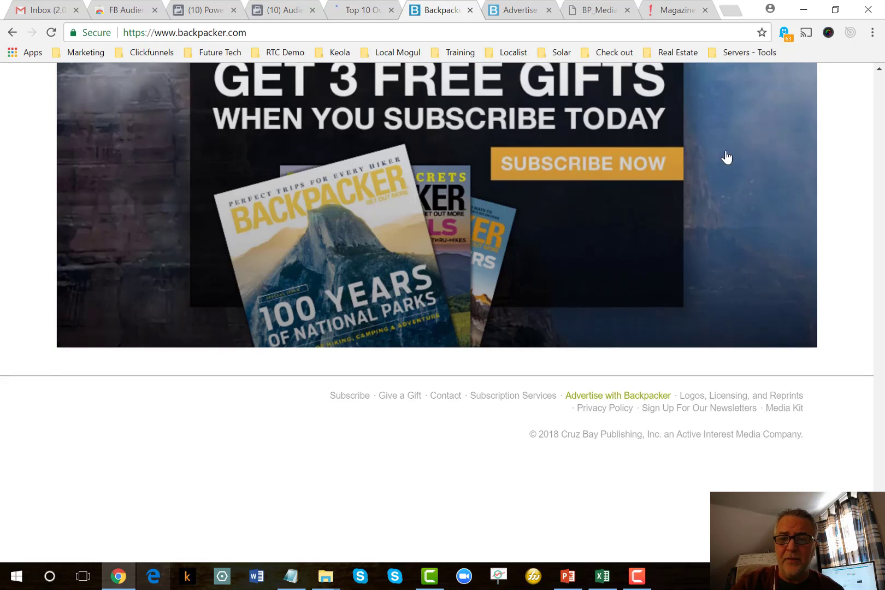
pyautogui.scroll(7, 727, 158)
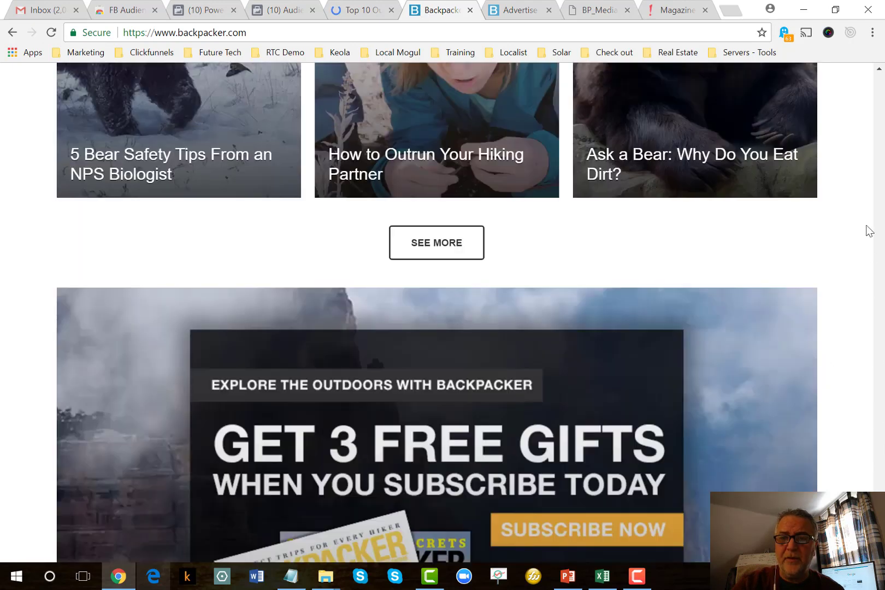
pyautogui.scroll(10, 880, 84)
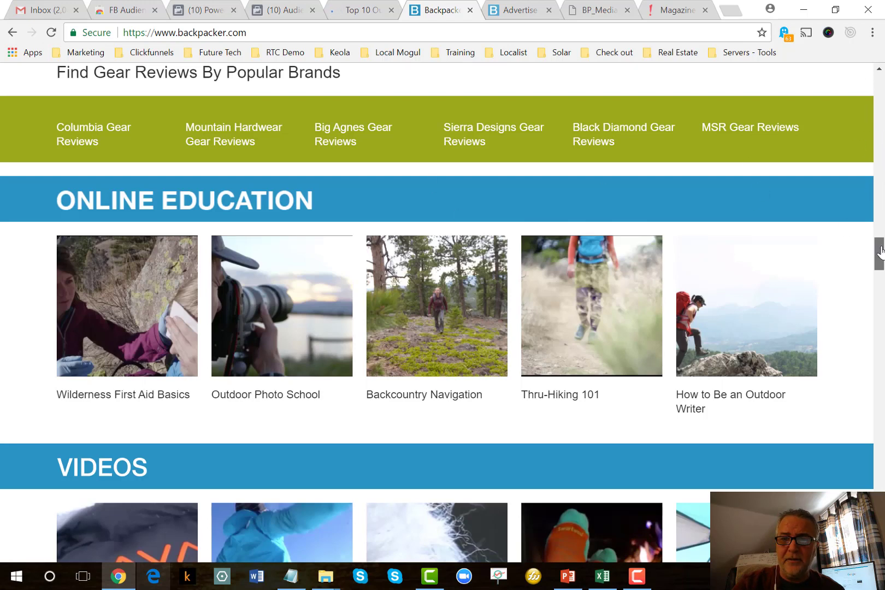
pyautogui.scroll(10, 880, 251)
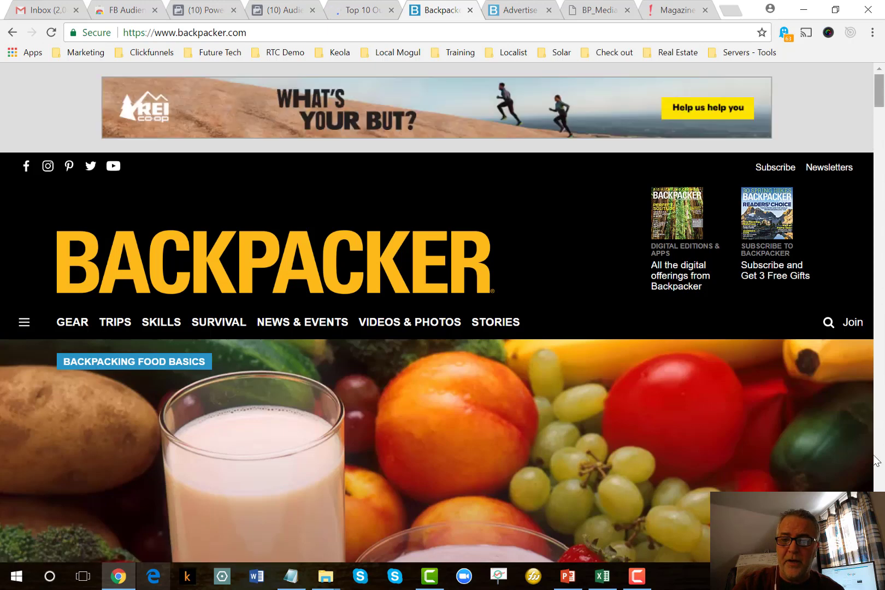
pyautogui.scroll(-15, 875, 475)
pyautogui.scroll(-10, 437, 311)
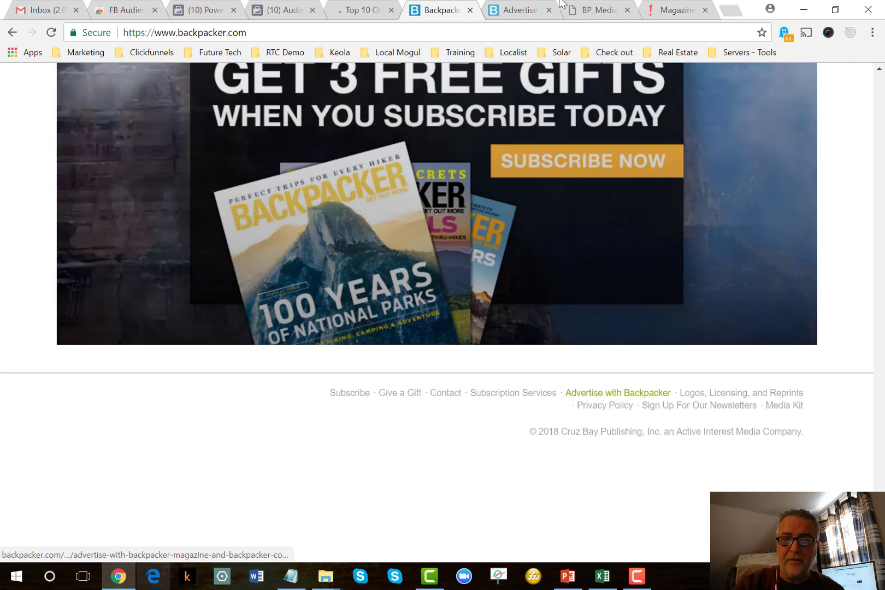
pyautogui.click(519, 9)
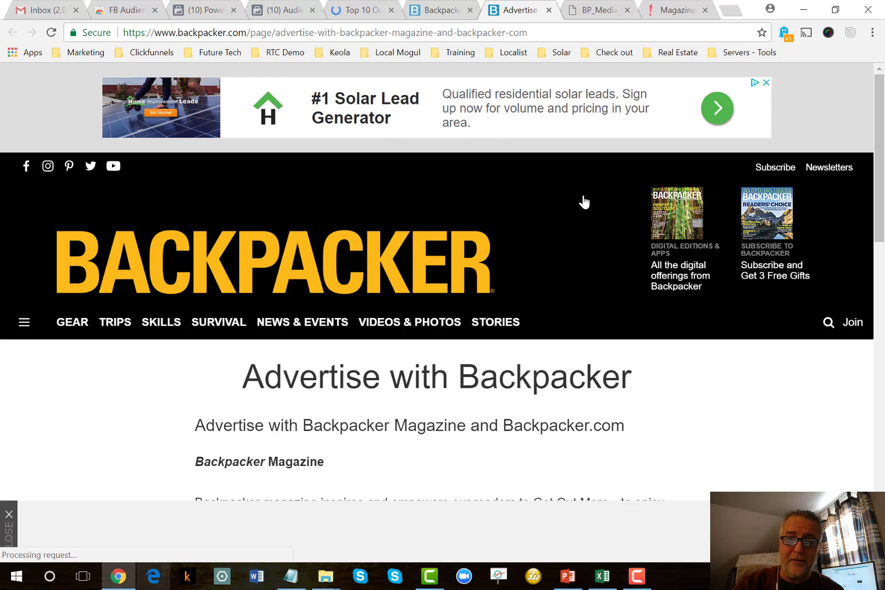
# - Scroll the Advertise page down to the contact section and the Download Backpacker's Media Kit link
pyautogui.scroll(-2, 578, 203)
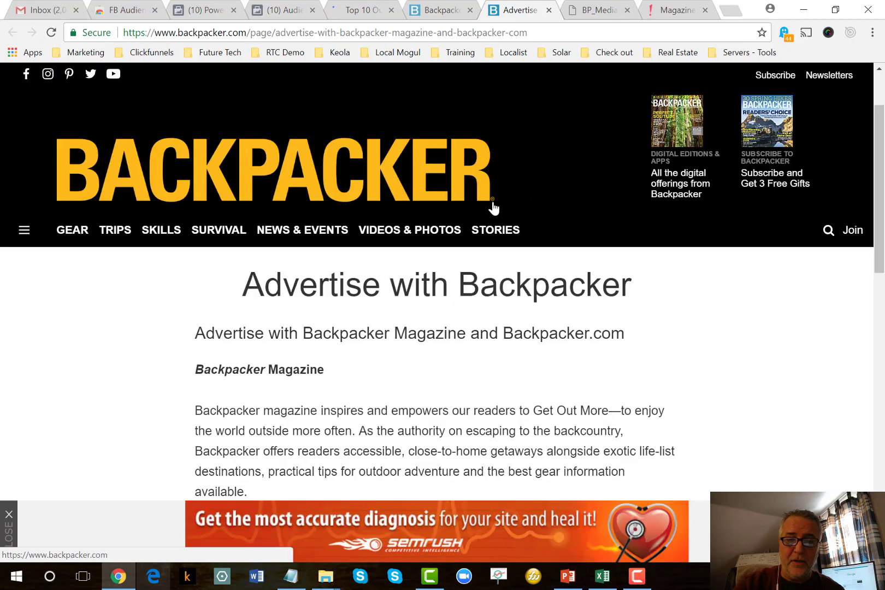
pyautogui.scroll(-4, 535, 213)
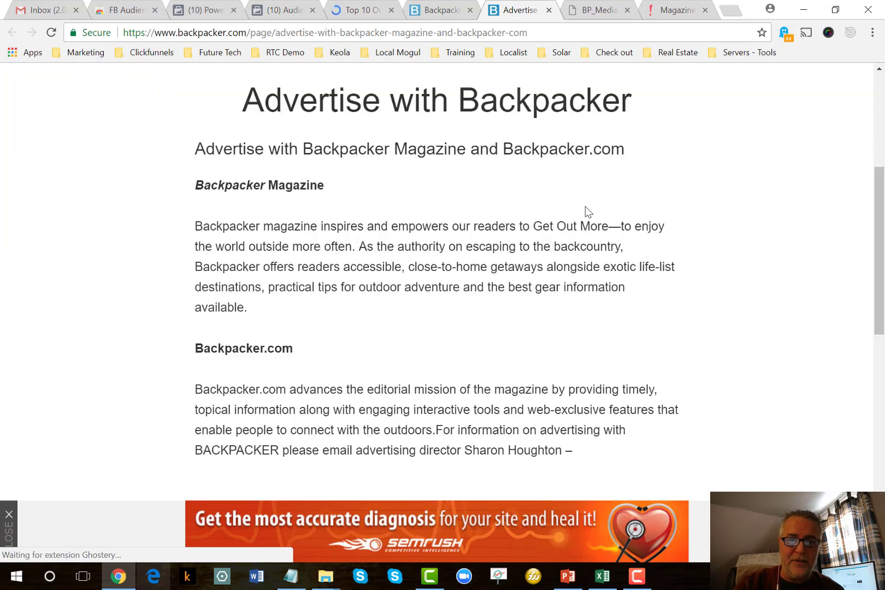
pyautogui.scroll(-2, 413, 187)
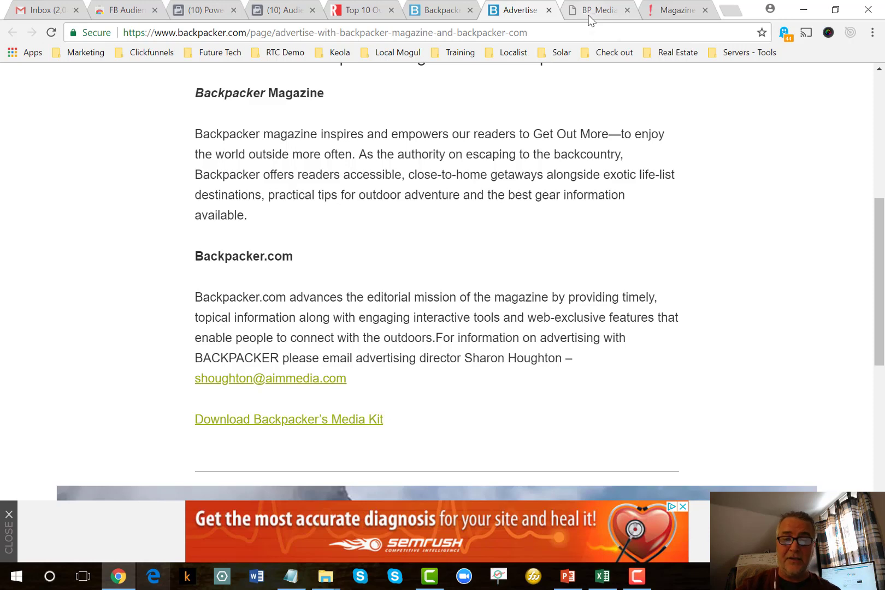
# - Open the BP_MediaKit_2017_NE.pdf tab and scroll to page 2's audience stats: 1.1 Million total, median HHI $81,839
pyautogui.click(589, 17)
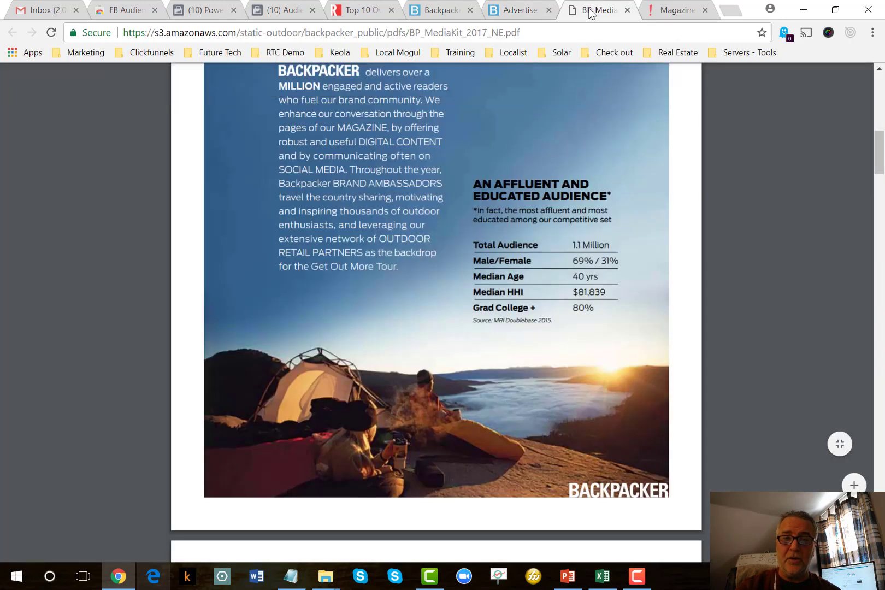
pyautogui.scroll(10, 814, 117)
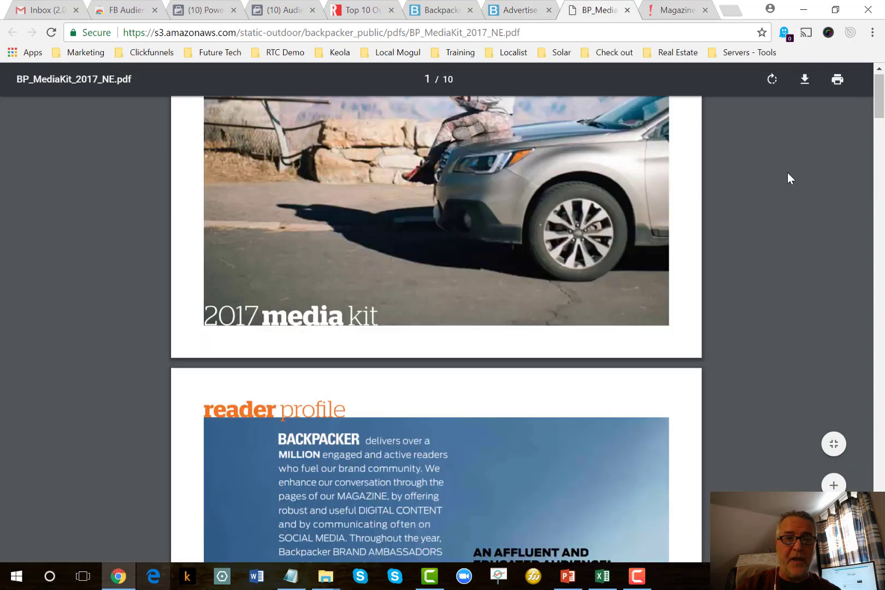
pyautogui.scroll(-5, 688, 177)
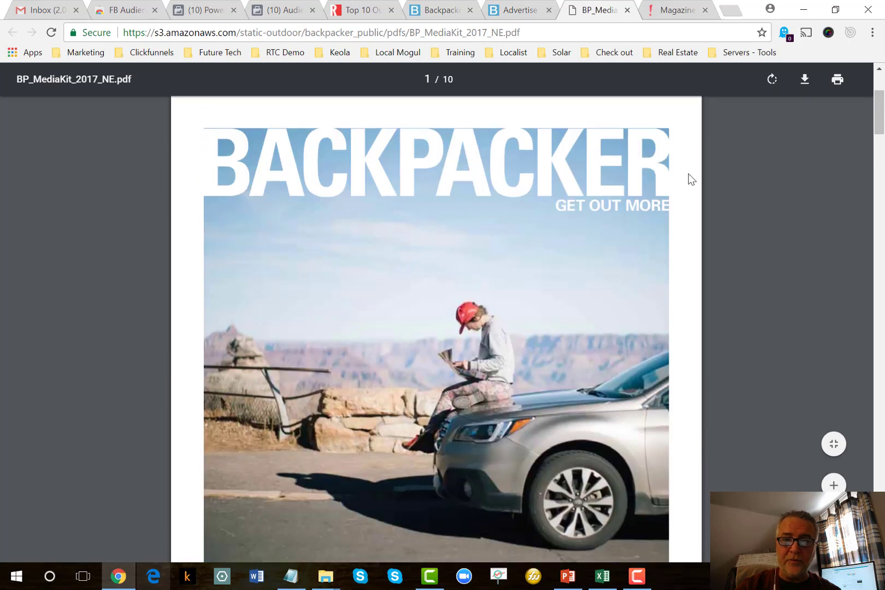
pyautogui.scroll(-8, 692, 179)
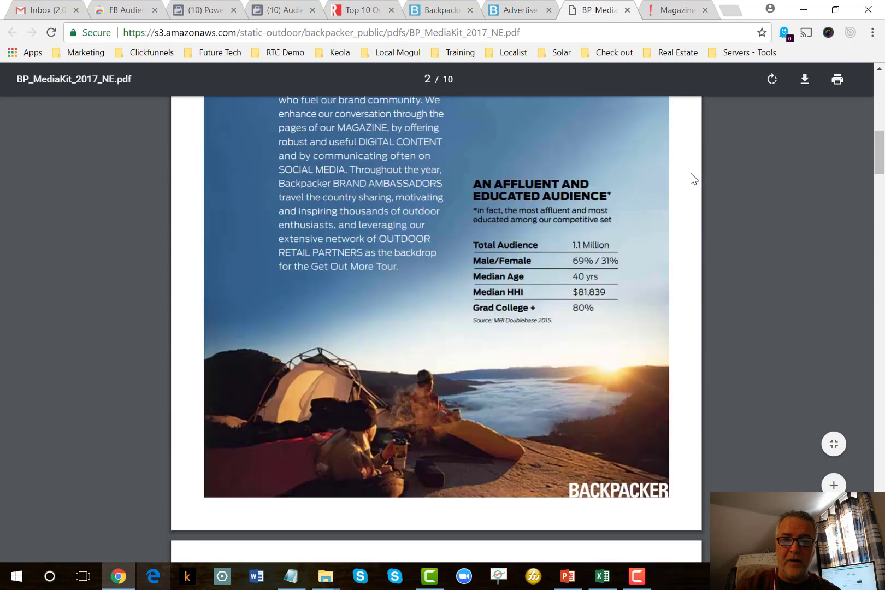
pyautogui.scroll(3, 677, 186)
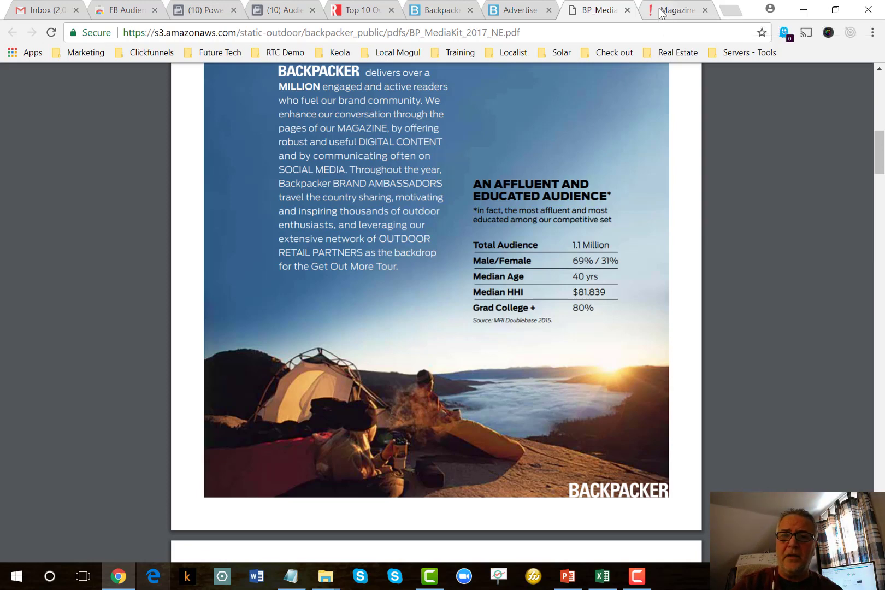
# - Glance over the Magazines.com page, then switch back to the Audience Insights tab
pyautogui.click(662, 11)
pyautogui.scroll(-3, 754, 420)
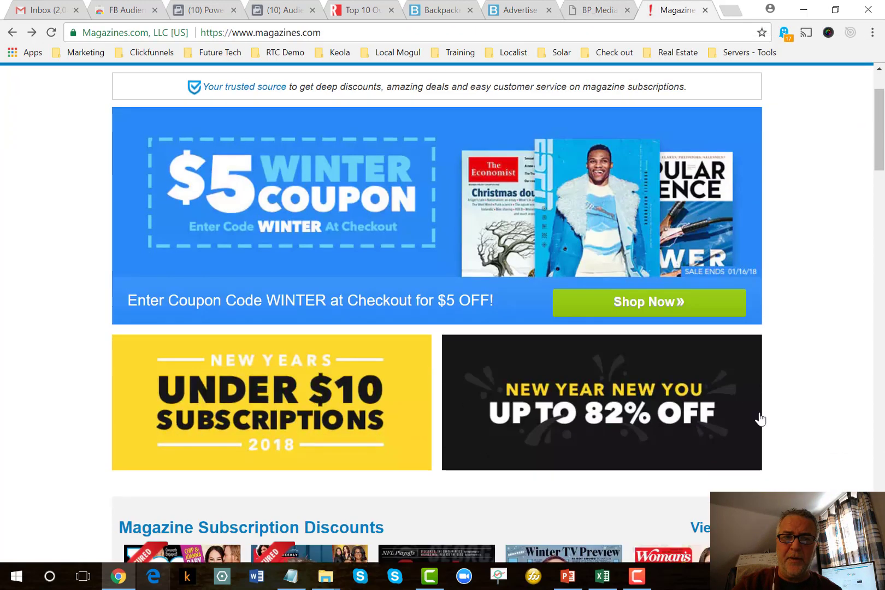
pyautogui.click(280, 11)
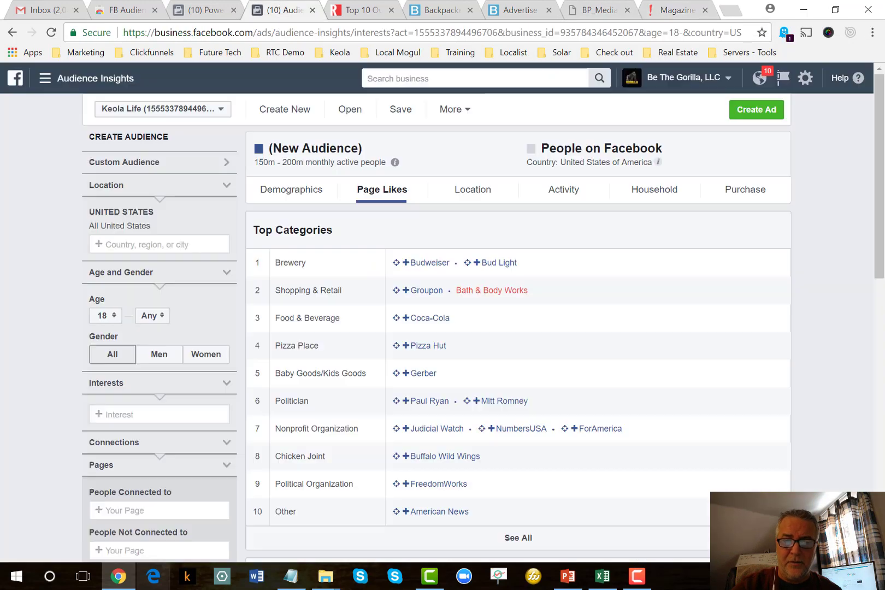
# - Look over the Let's jump in slide in the PowerPoint deck, then return to Chrome
pyautogui.click(568, 576)
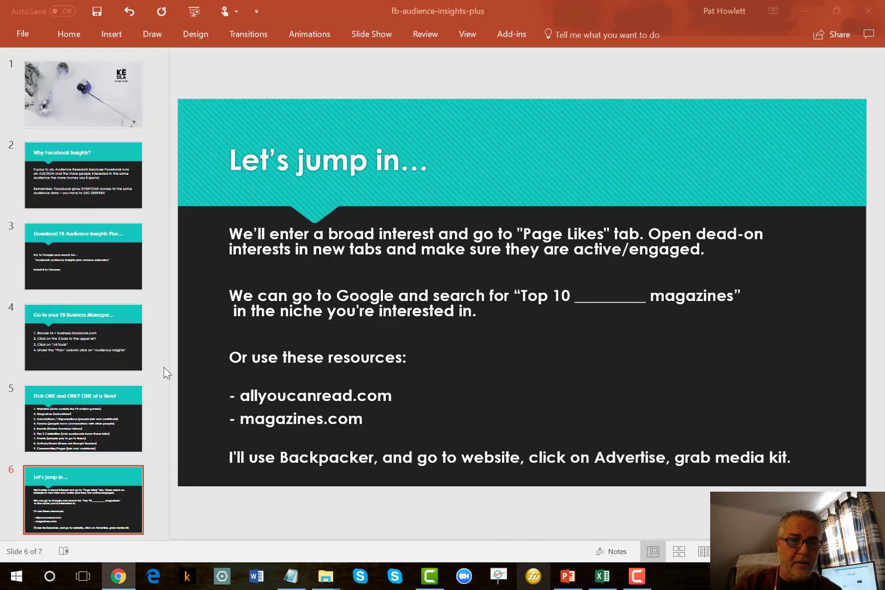
pyautogui.scroll(-3, 162, 373)
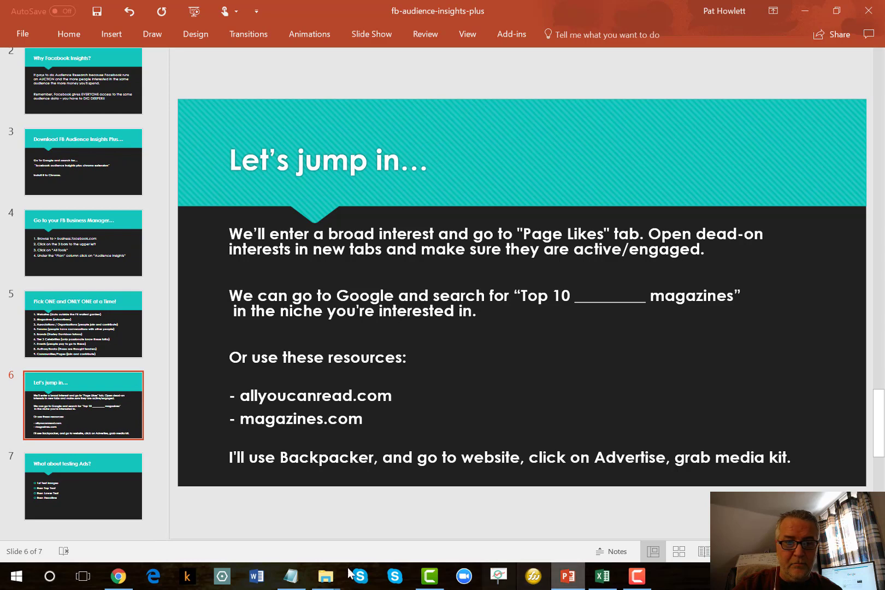
pyautogui.click(118, 576)
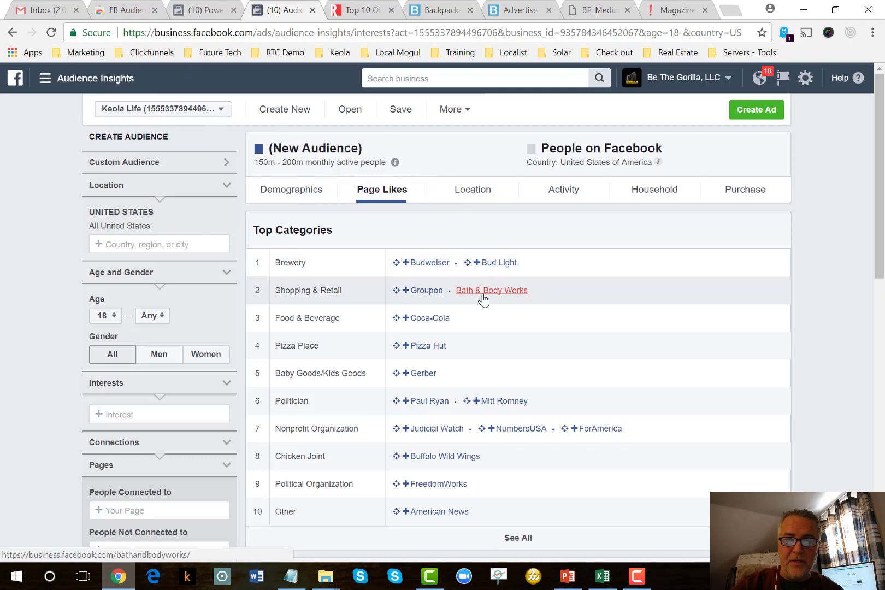
# - Scroll the Audience Insights page, then open and dismiss the extension's options menu
pyautogui.scroll(-2, 491, 300)
pyautogui.scroll(2, 498, 307)
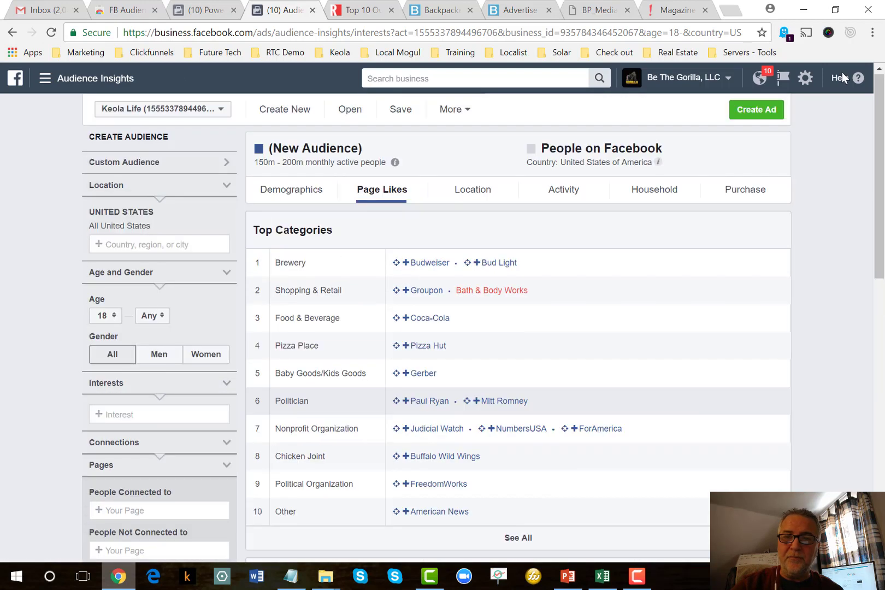
pyautogui.rightClick(849, 32)
pyautogui.click(840, 213)
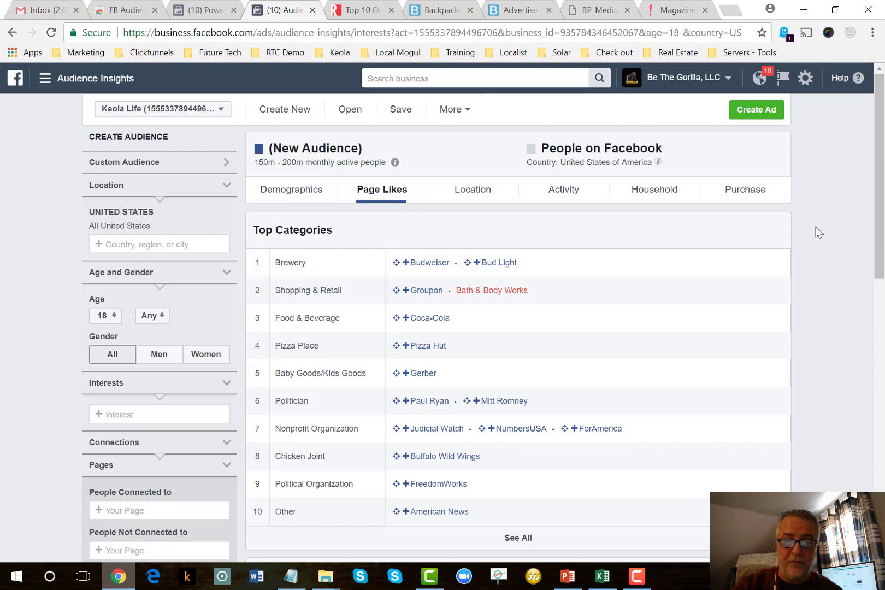
# - Add 'hemp oil' as an interest, narrowing the audience to 100K–150K
pyautogui.click(138, 420)
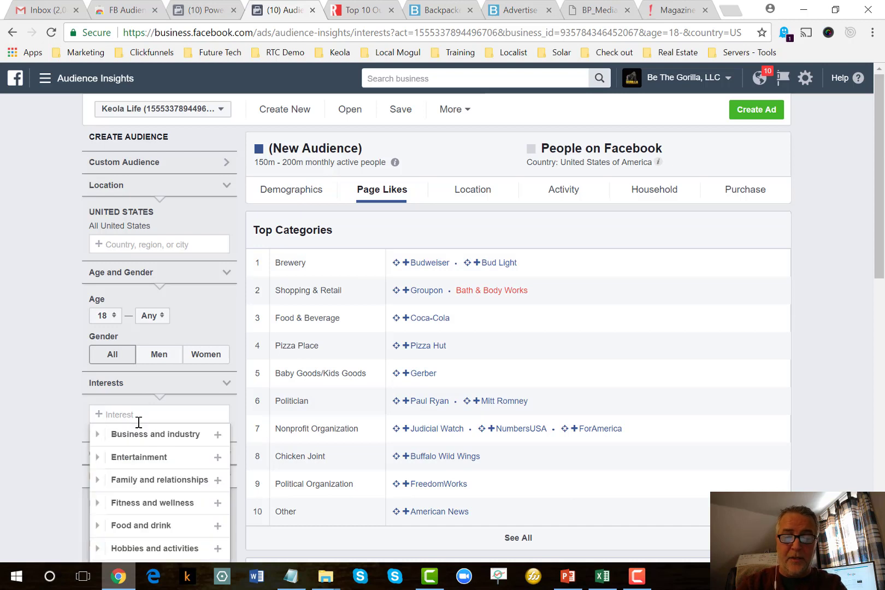
pyautogui.write('hemp oil')
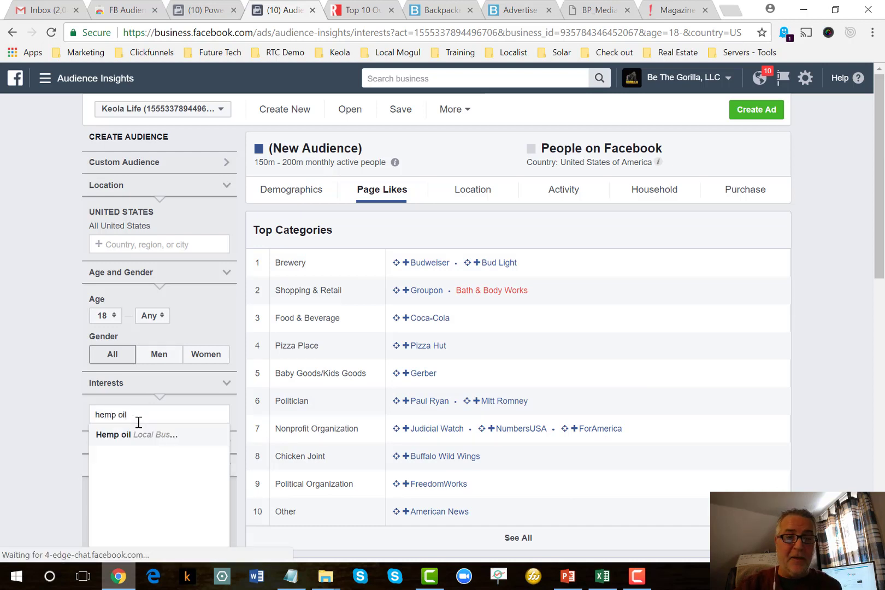
pyautogui.press('Return')
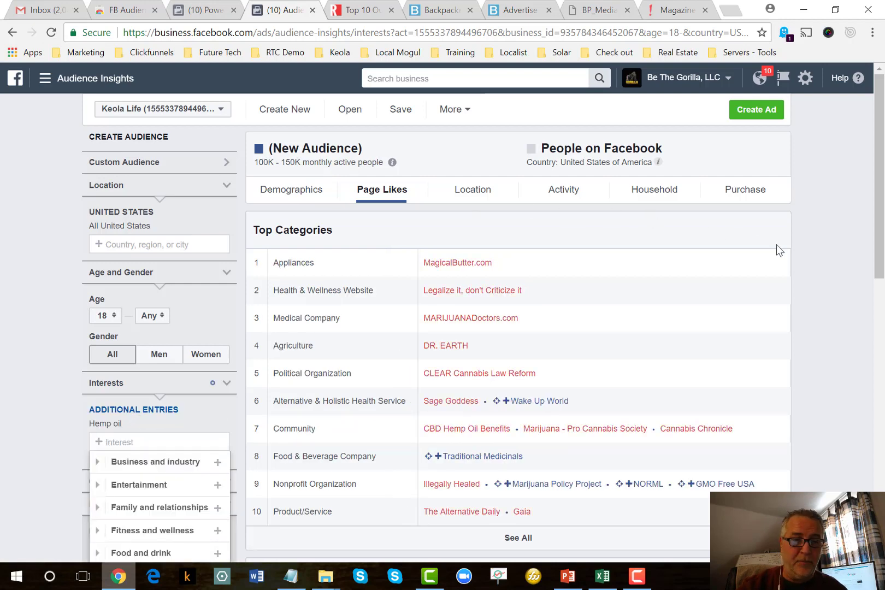
pyautogui.click(17, 413)
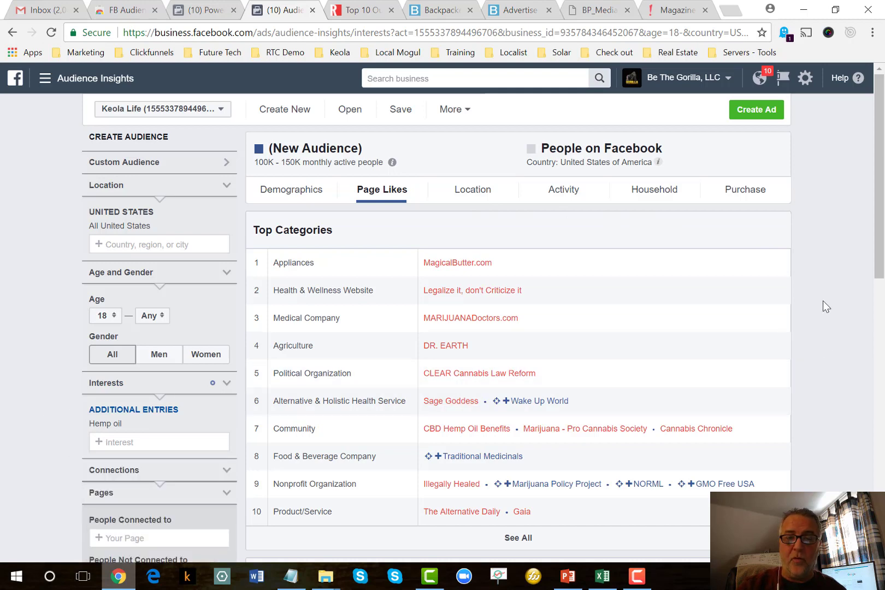
pyautogui.click(568, 576)
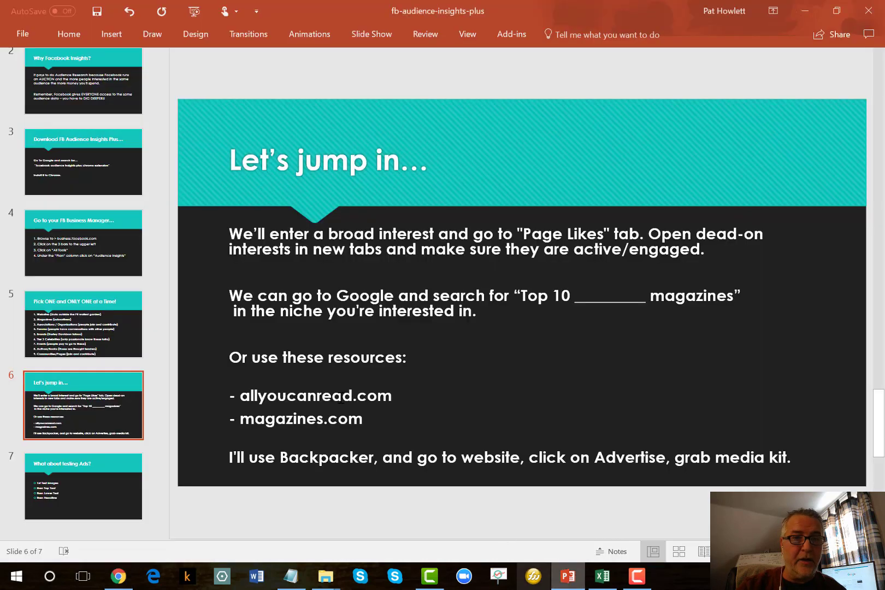
pyautogui.click(74, 327)
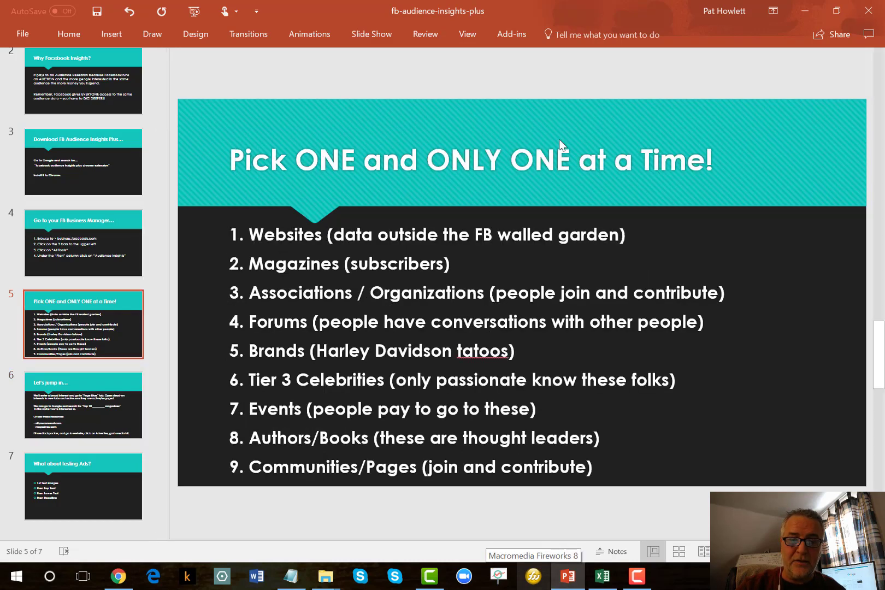
pyautogui.click(119, 575)
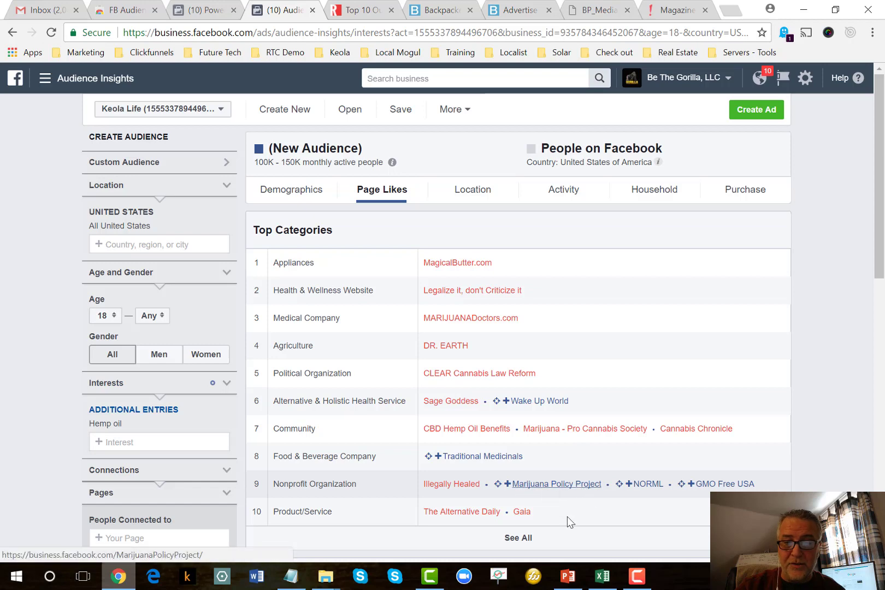
pyautogui.click(523, 537)
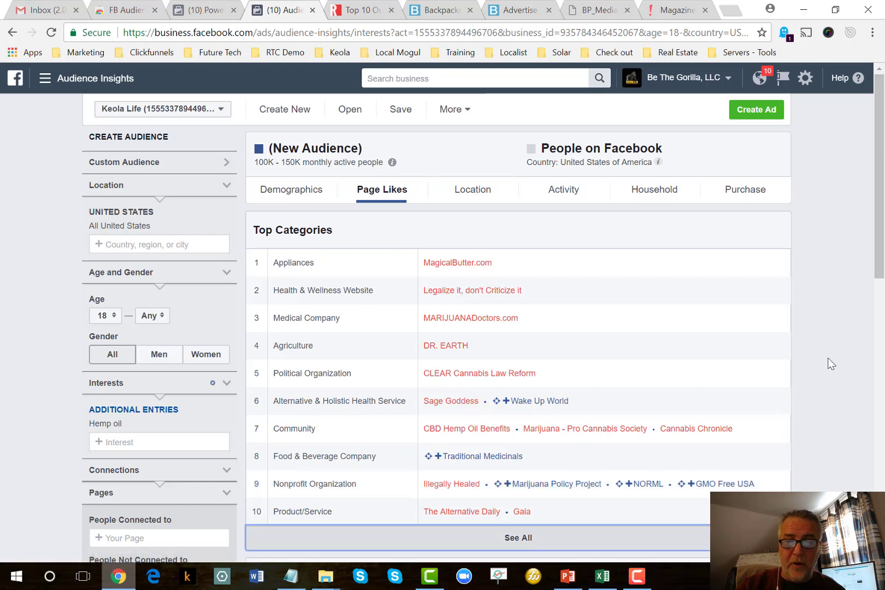
pyautogui.scroll(-5, 830, 364)
pyautogui.scroll(-2, 833, 361)
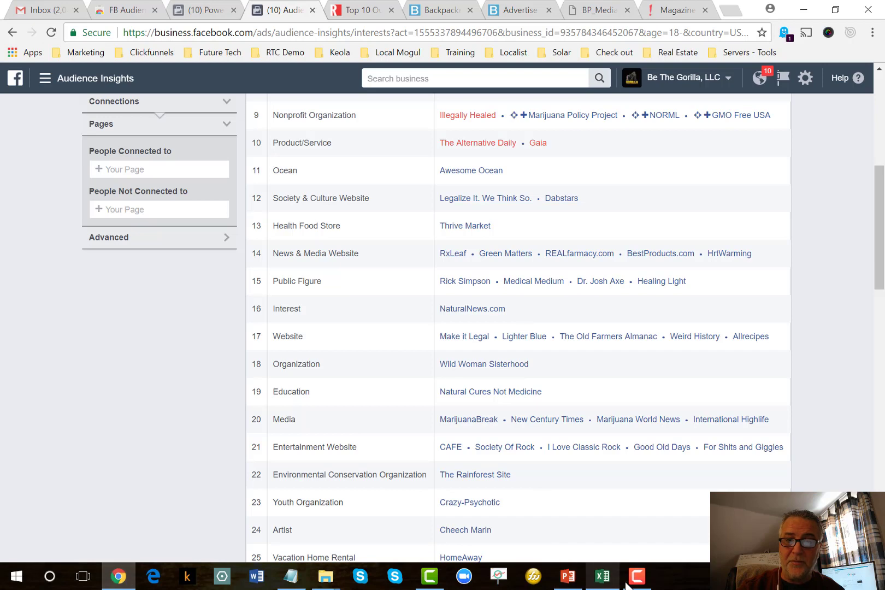
pyautogui.click(602, 576)
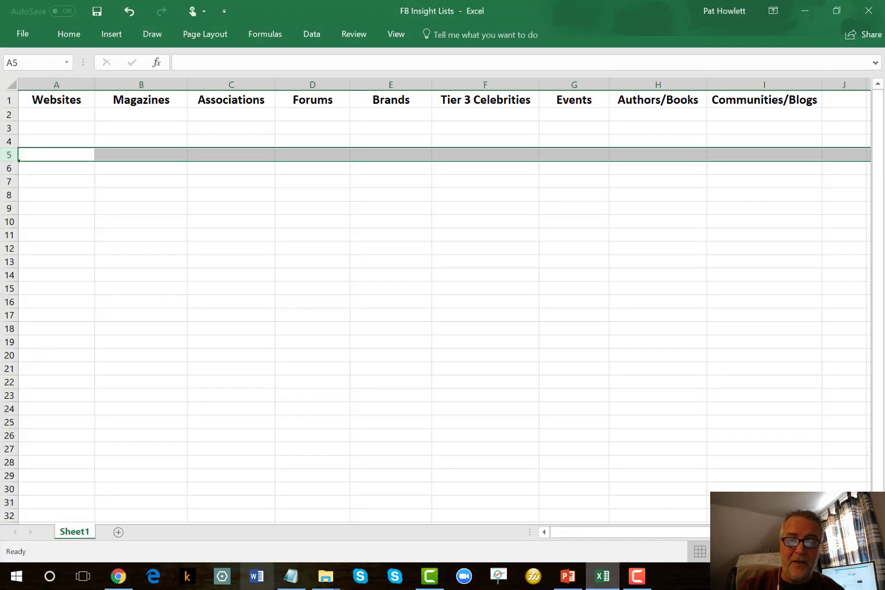
pyautogui.click(118, 575)
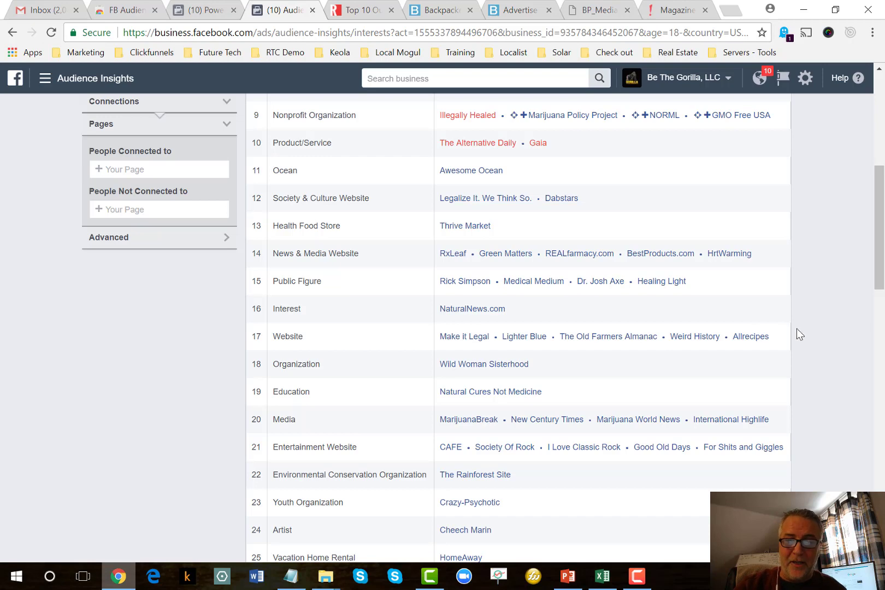
pyautogui.scroll(-2, 802, 330)
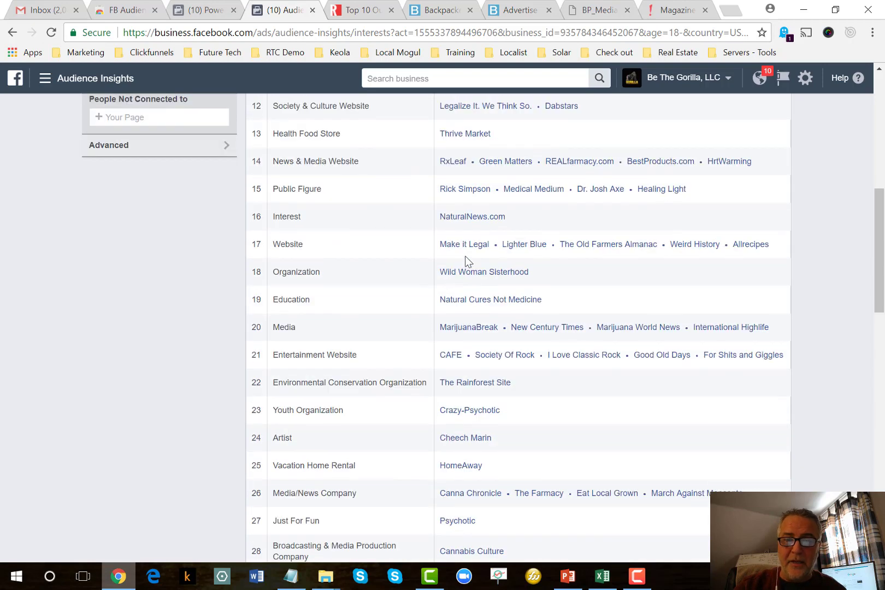
pyautogui.scroll(-2, 792, 357)
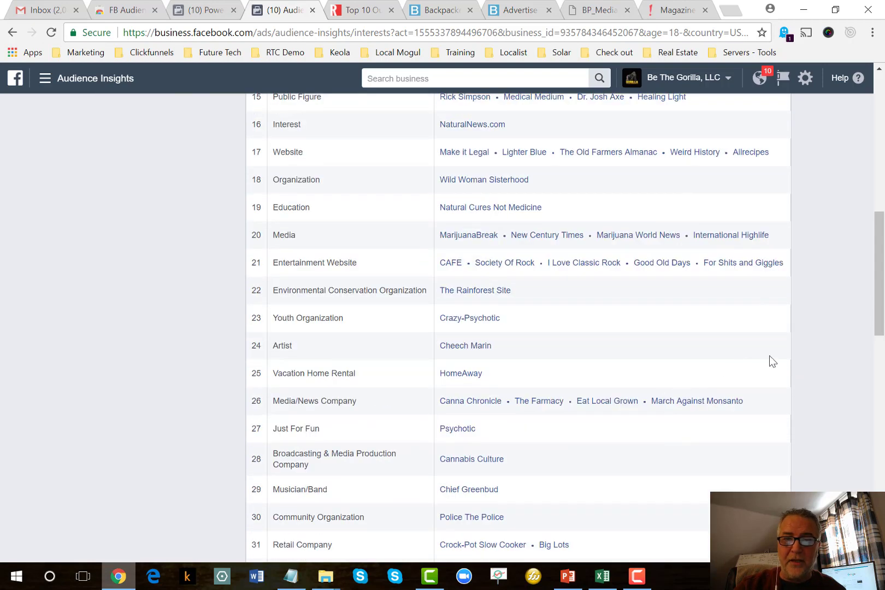
pyautogui.scroll(9, 770, 361)
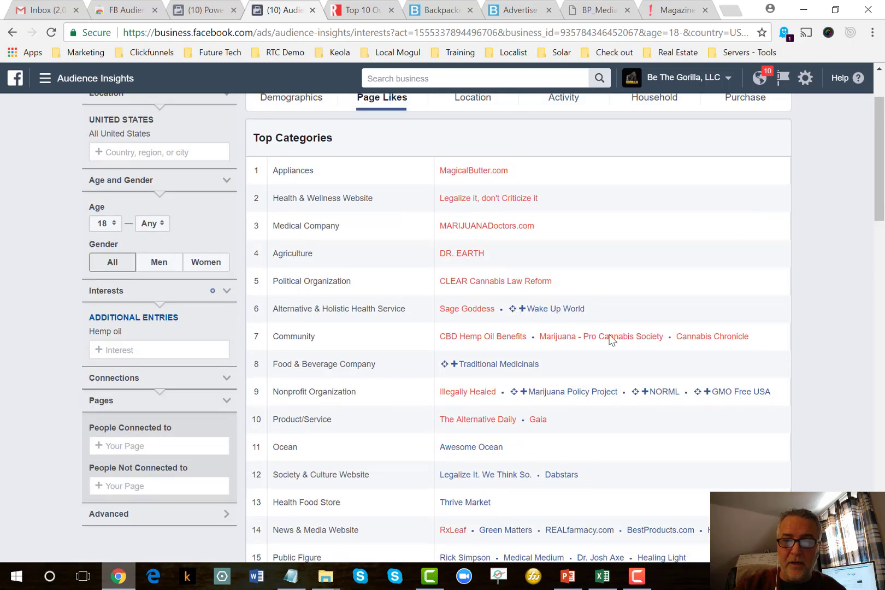
pyautogui.scroll(-2, 611, 339)
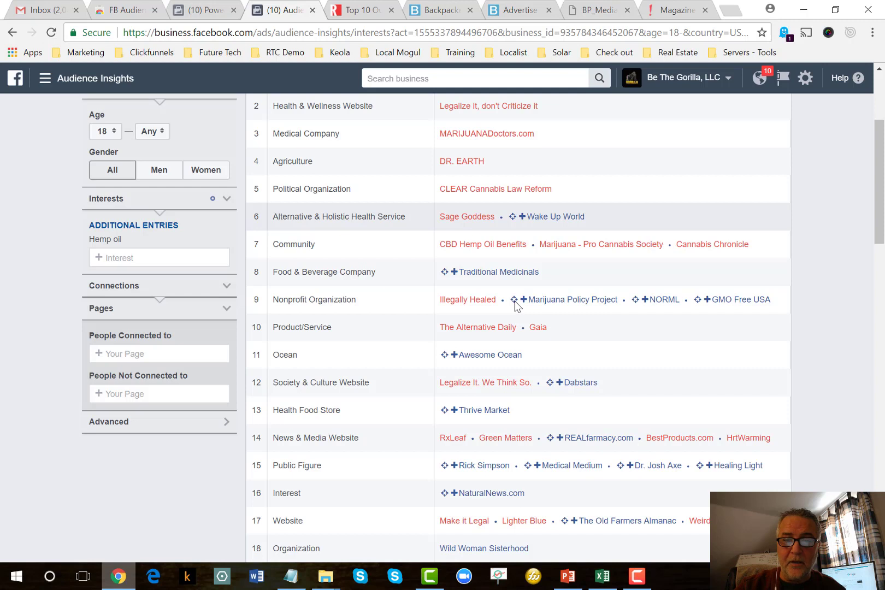
pyautogui.click(515, 302)
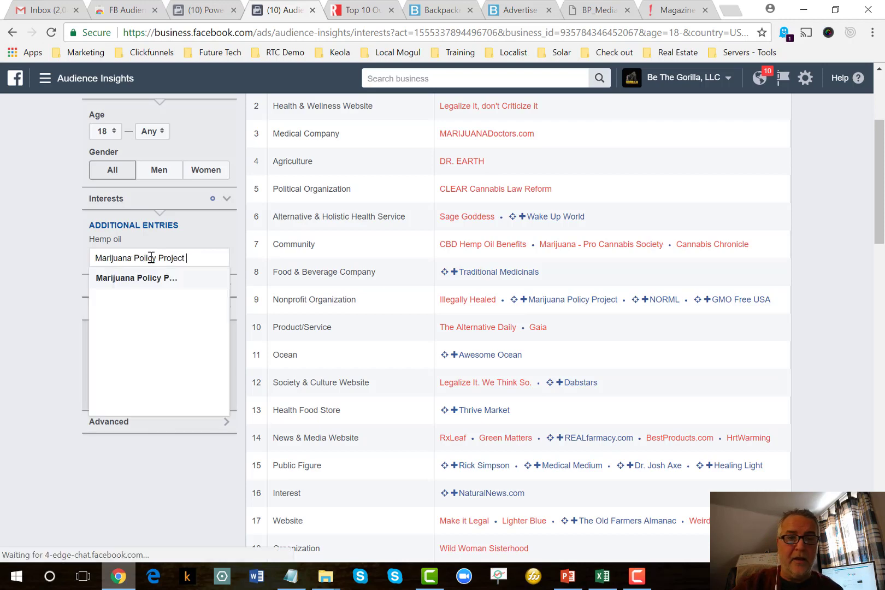
pyautogui.click(167, 274)
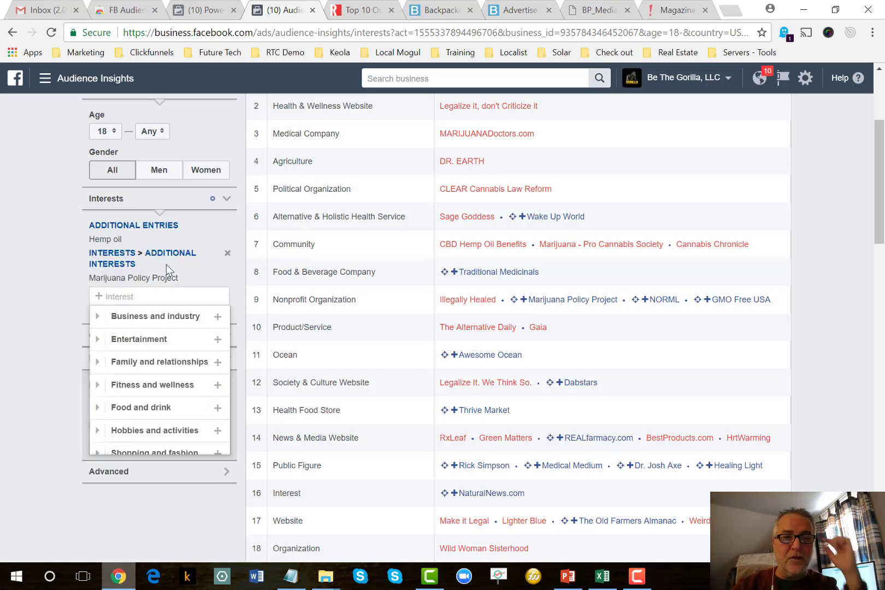
pyautogui.click(71, 297)
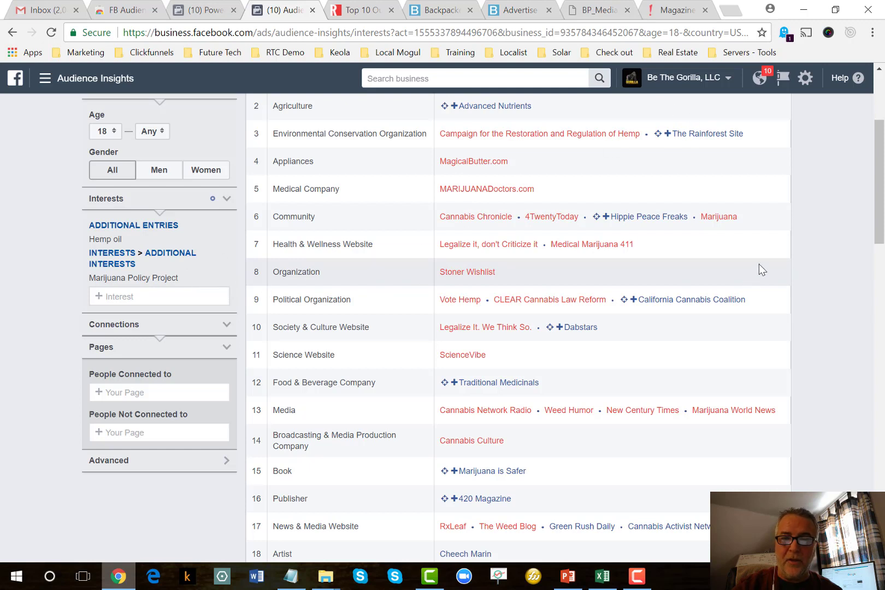
pyautogui.scroll(-3, 785, 226)
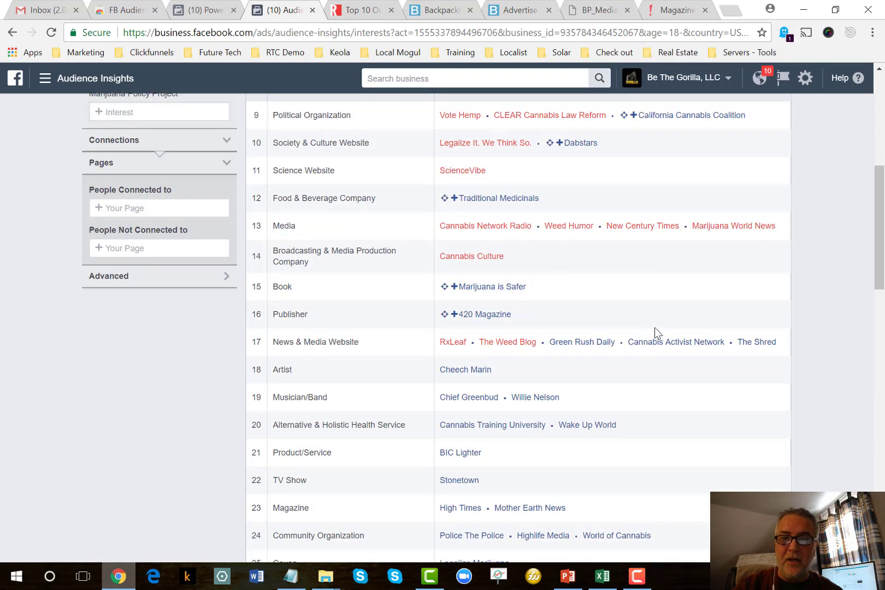
pyautogui.scroll(3, 792, 295)
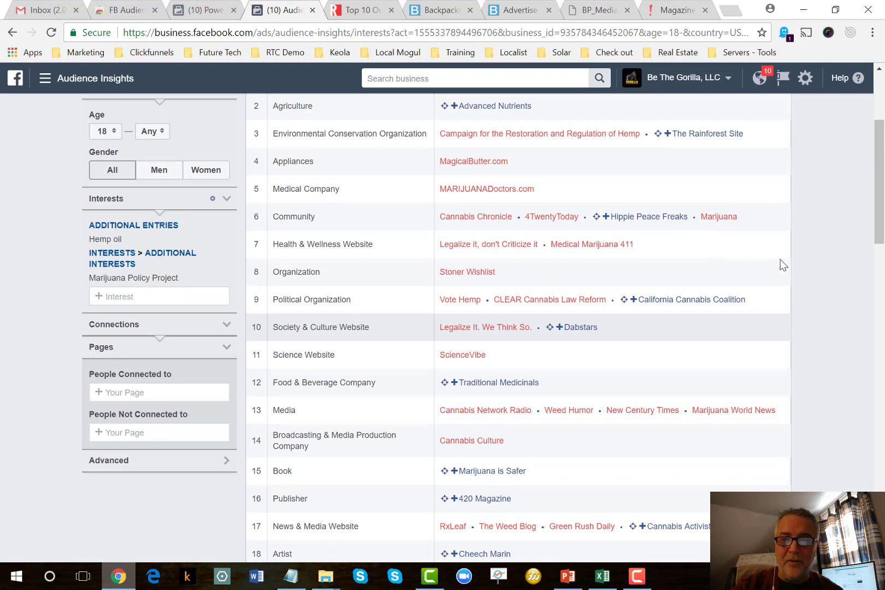
pyautogui.scroll(-3, 779, 261)
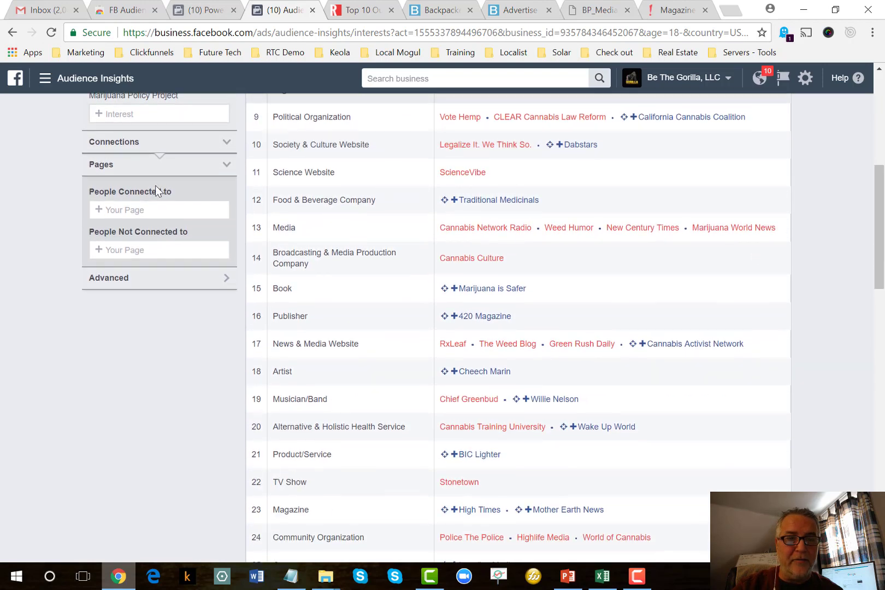
pyautogui.scroll(5, 158, 192)
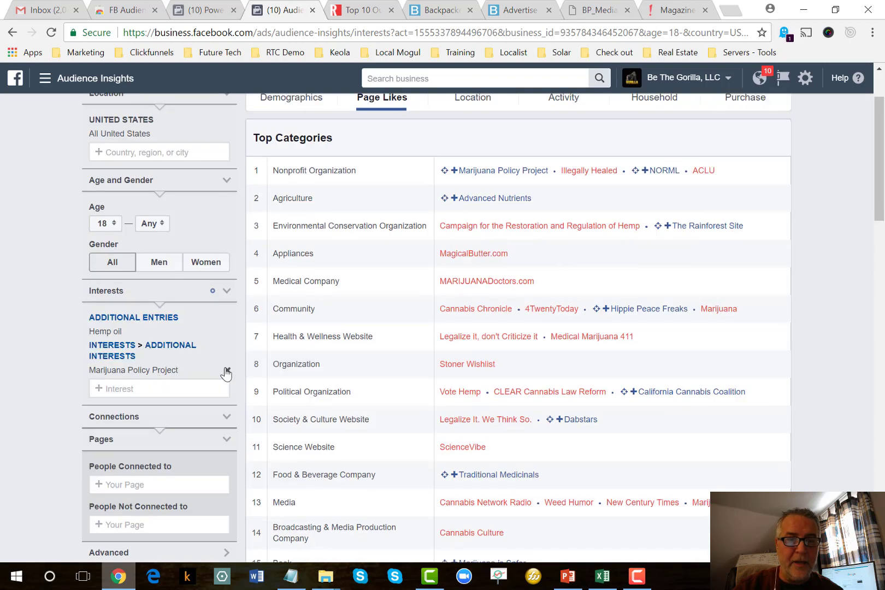
pyautogui.click(226, 371)
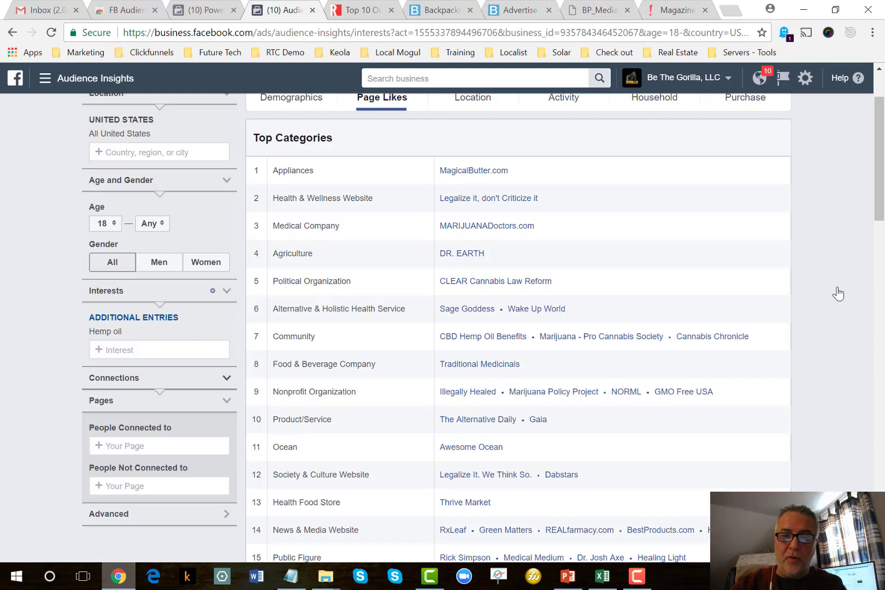
pyautogui.scroll(-1, 838, 293)
pyautogui.scroll(-7, 837, 288)
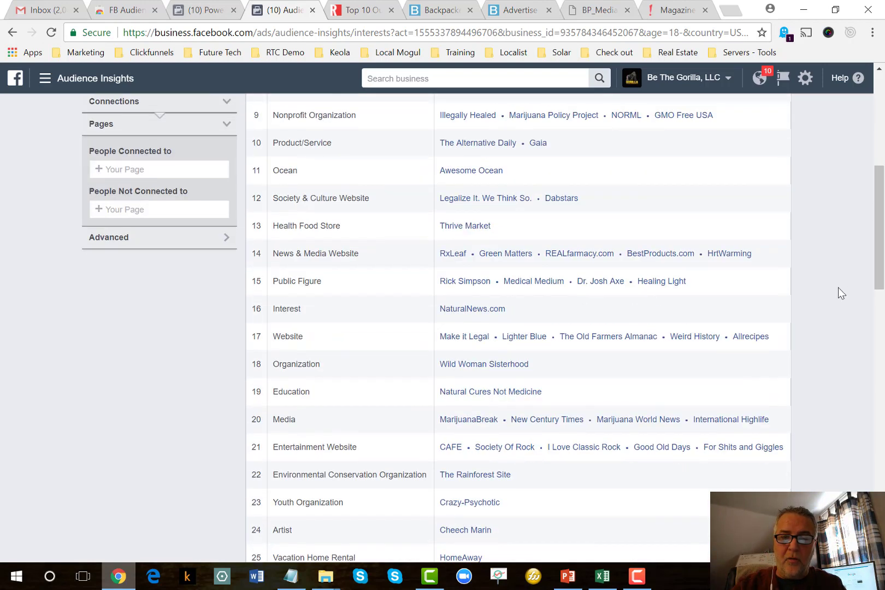
pyautogui.click(565, 578)
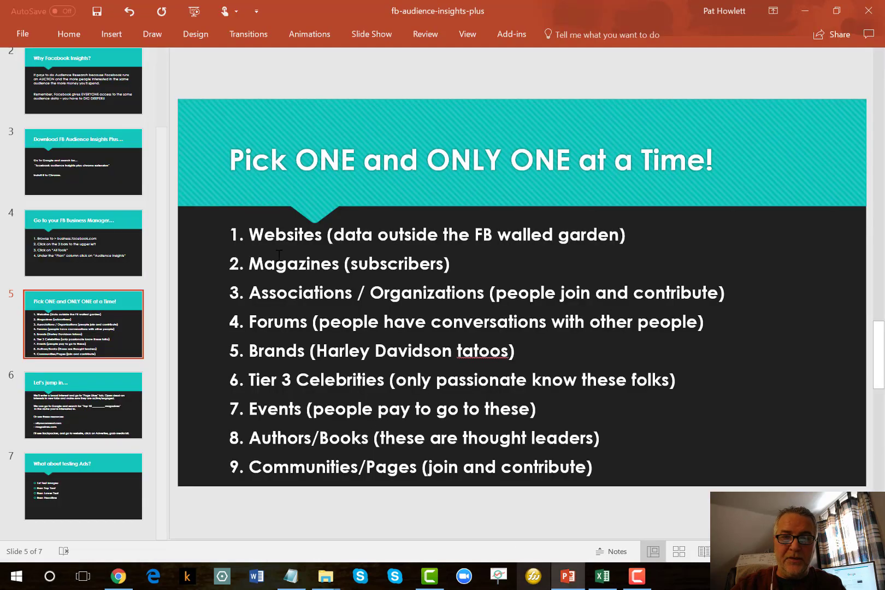
pyautogui.click(118, 577)
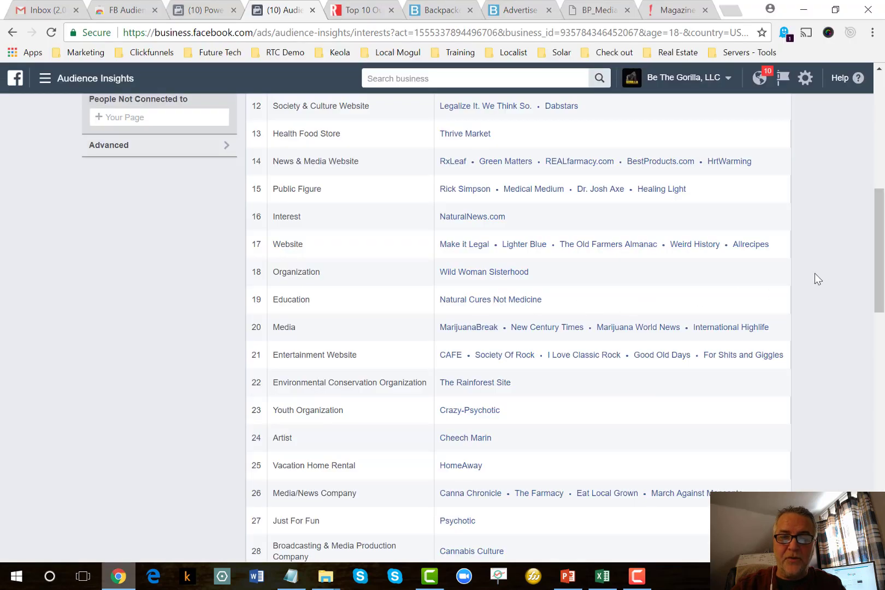
pyautogui.scroll(8, 814, 273)
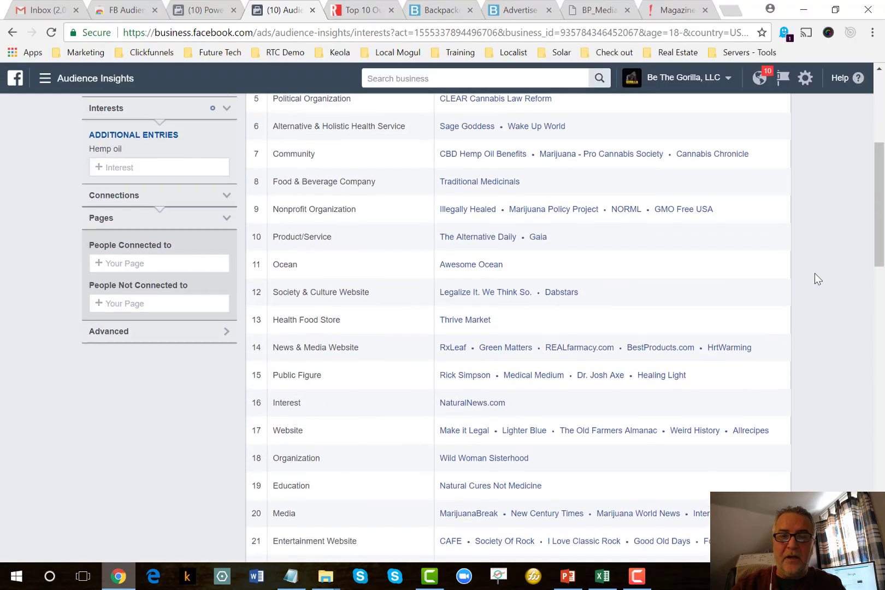
pyautogui.scroll(-2, 815, 273)
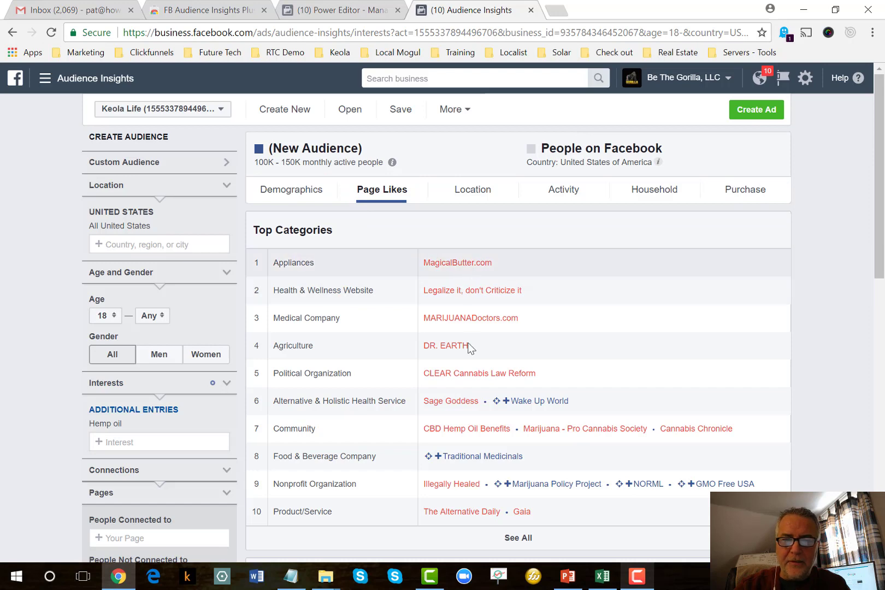
# - Mark the 100K - 150K audience size, then show Activity: 6 pages liked, 44 ads clicked
pyautogui.scroll(-2, 466, 355)
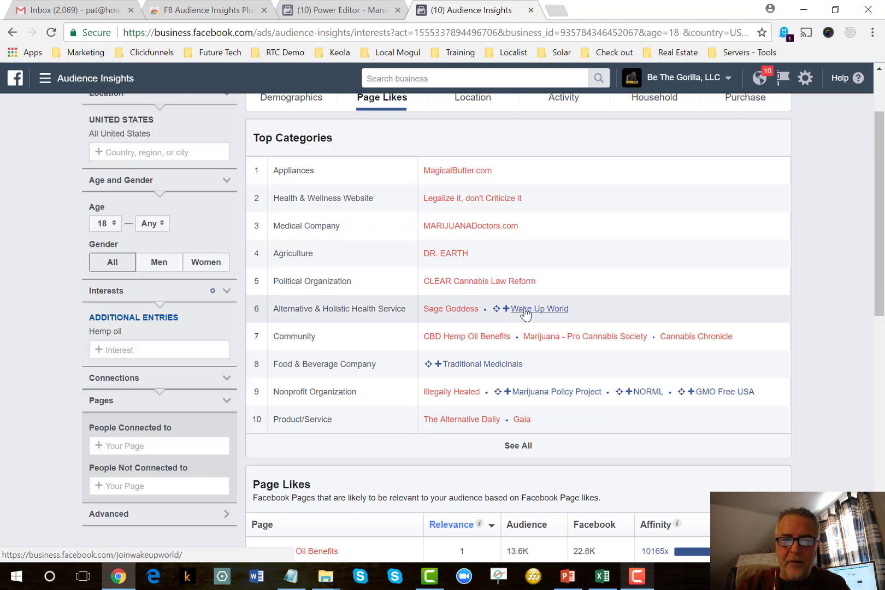
pyautogui.scroll(2, 398, 284)
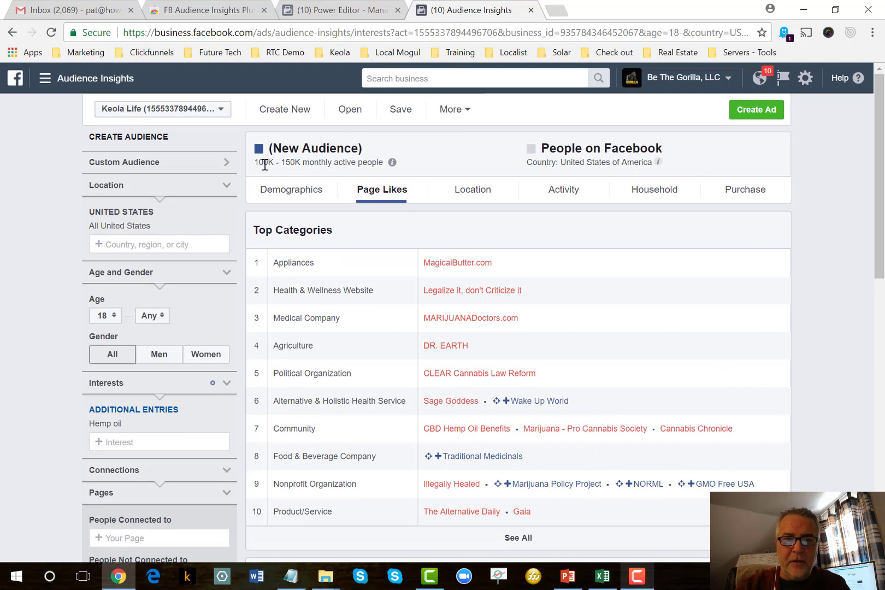
pyautogui.moveTo(255, 165); pyautogui.dragTo(296, 162)
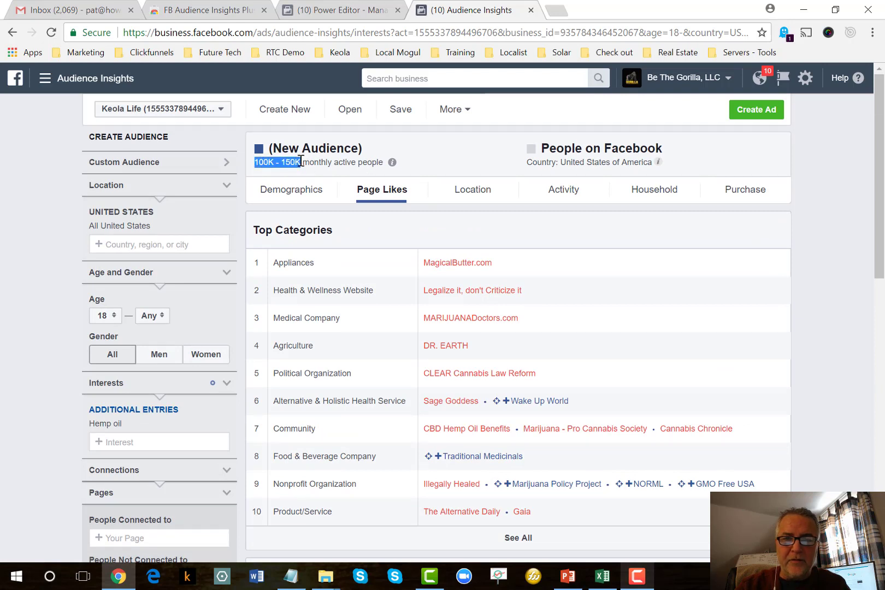
pyautogui.click(836, 282)
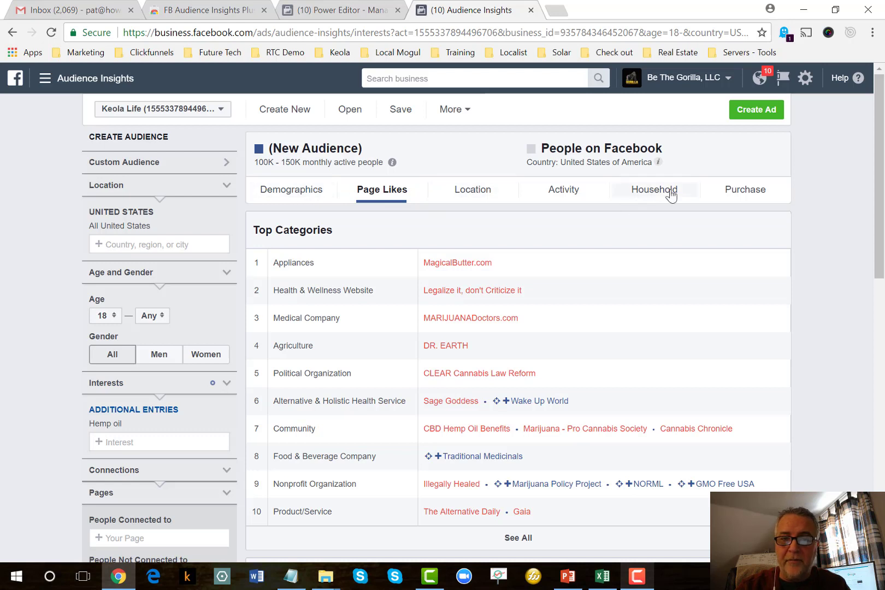
pyautogui.click(570, 195)
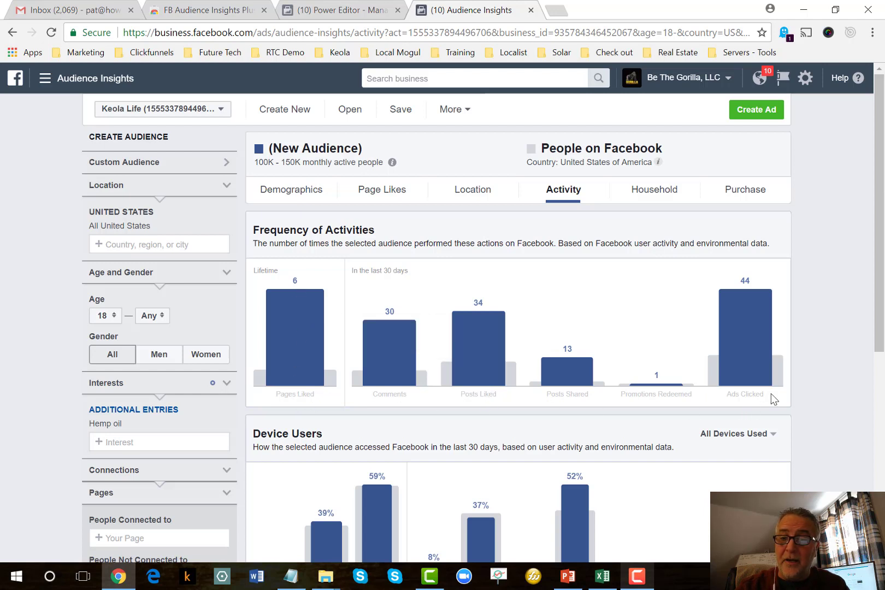
# - Check the Ads Clicked and Device Users figures, then return to Page Likes led by MagicalButter.com
pyautogui.moveTo(745, 290)
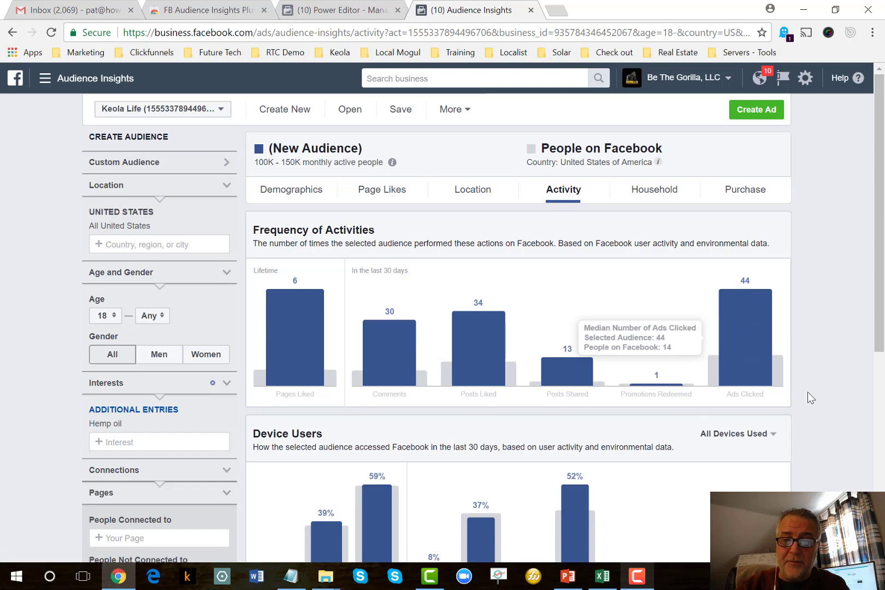
pyautogui.scroll(-3, 809, 393)
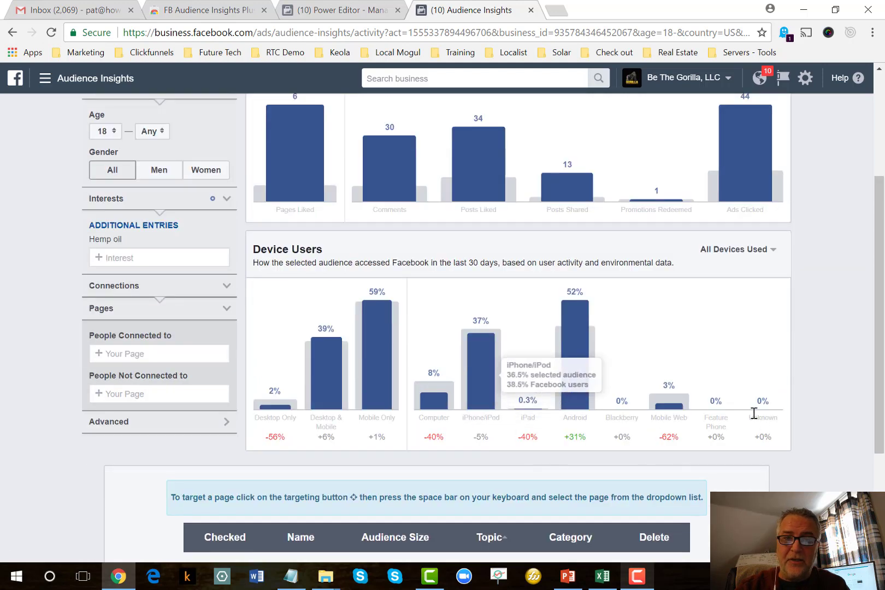
pyautogui.scroll(3, 481, 382)
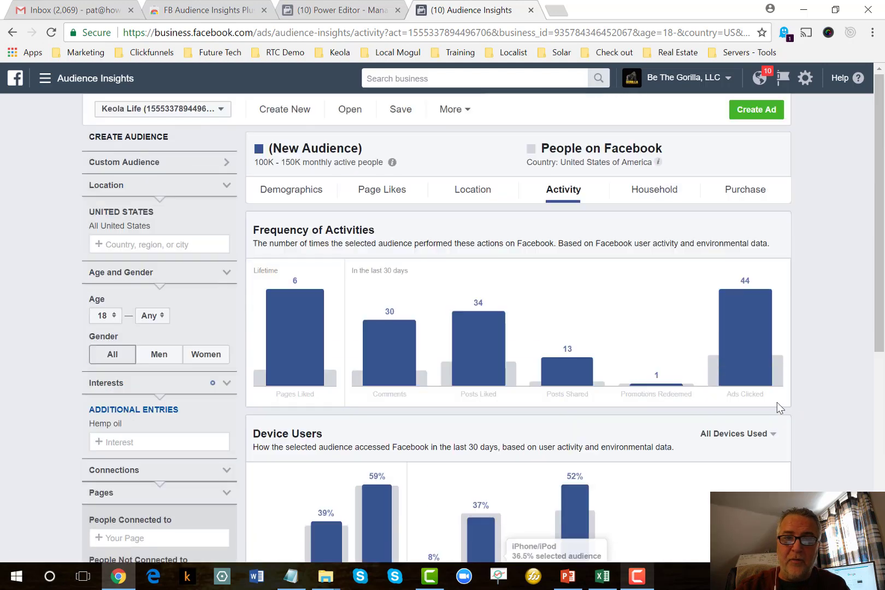
pyautogui.click(396, 195)
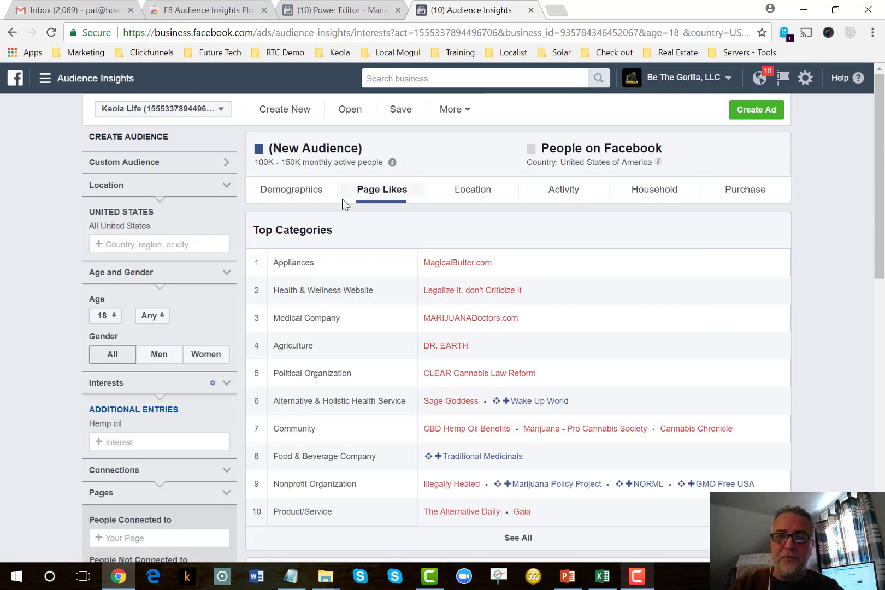
# - Expand the Hemp oil Top Categories table to list every category
pyautogui.scroll(-2, 805, 234)
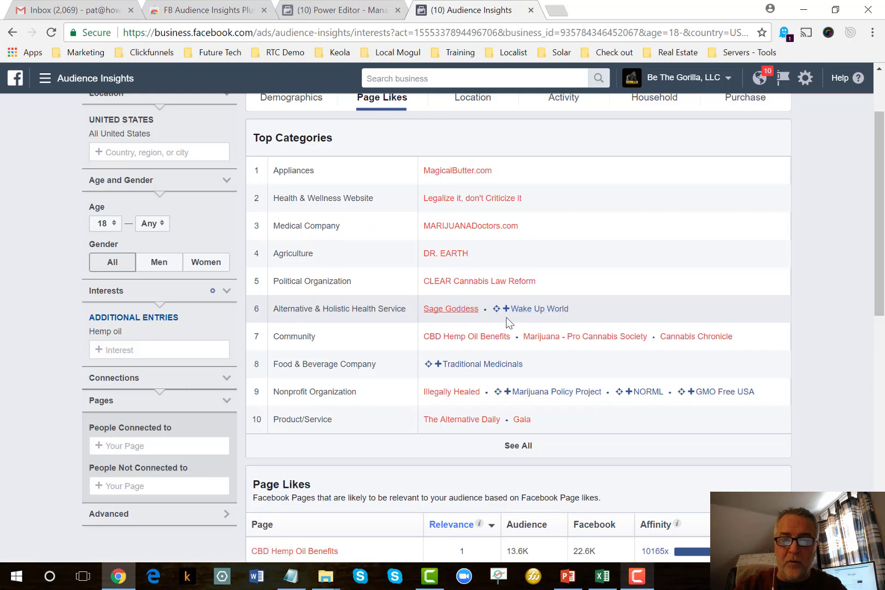
pyautogui.click(518, 445)
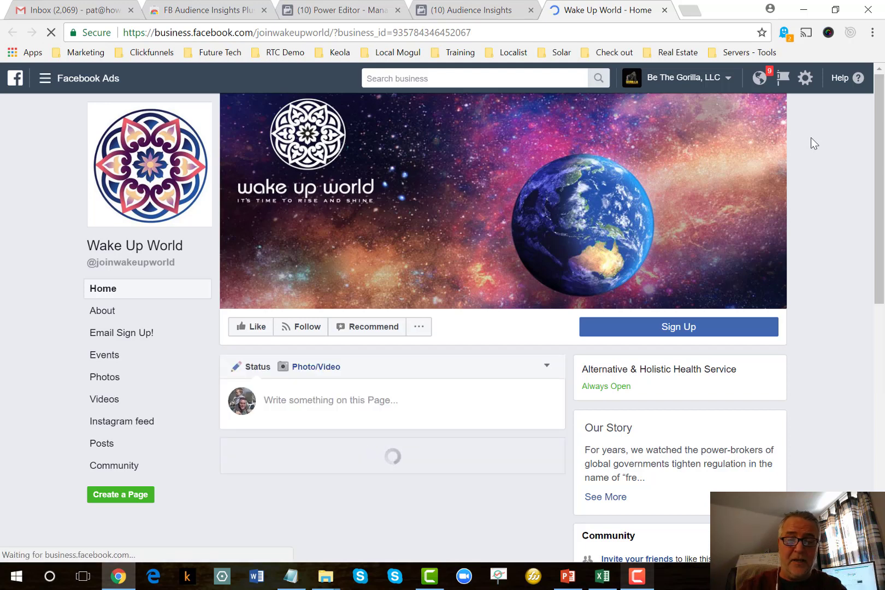
# - Scroll through Wake Up World's posts, close its tab, and bring up the FB Insight Lists spreadsheet
pyautogui.scroll(-1, 811, 143)
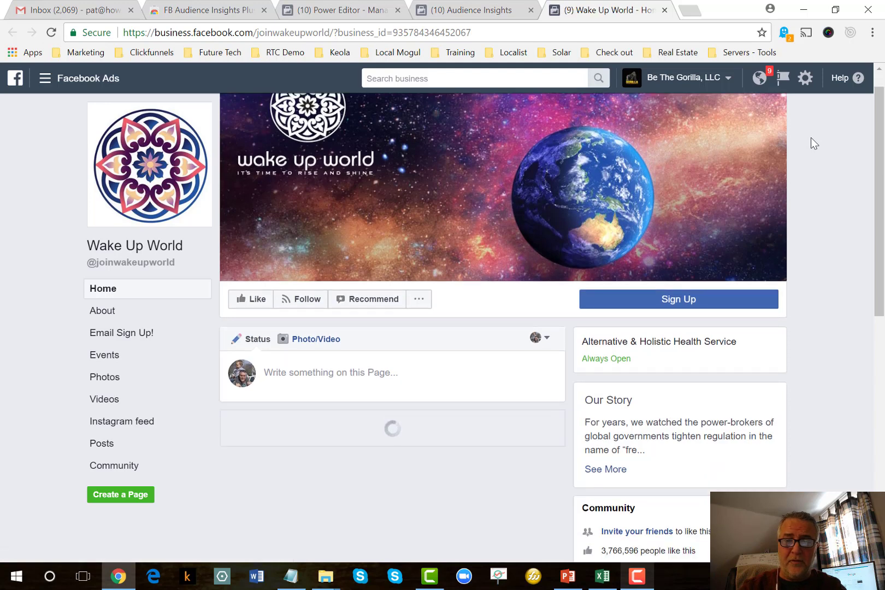
pyautogui.scroll(-5, 811, 143)
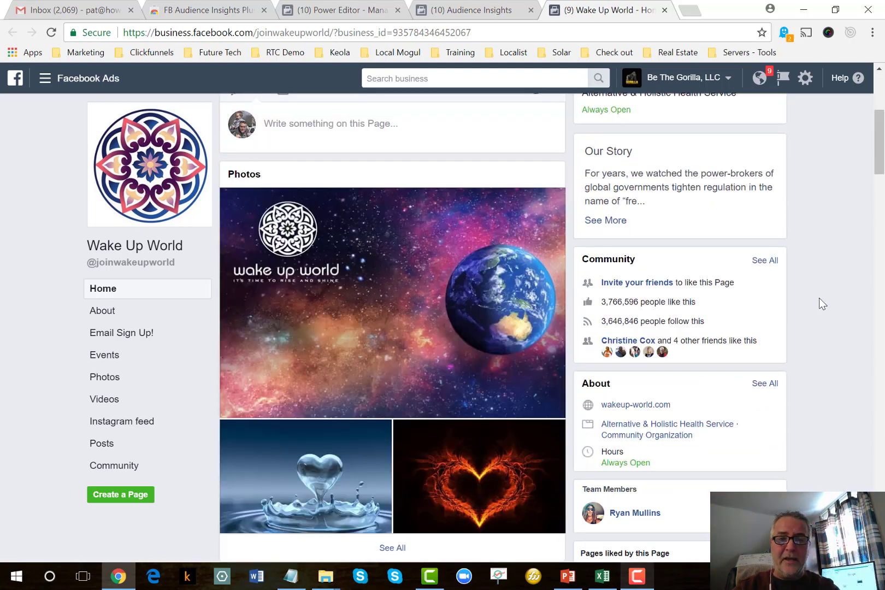
pyautogui.scroll(-7, 819, 297)
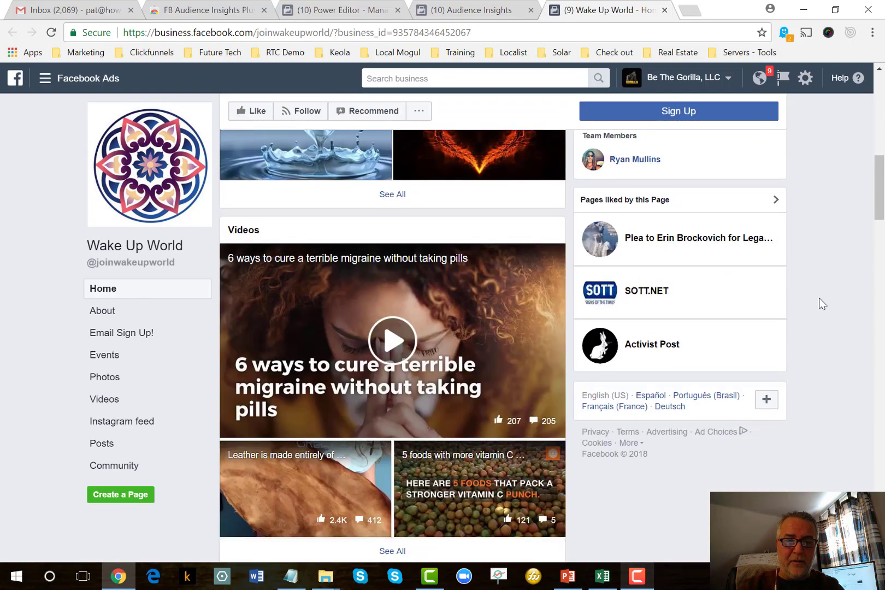
pyautogui.scroll(-7, 818, 297)
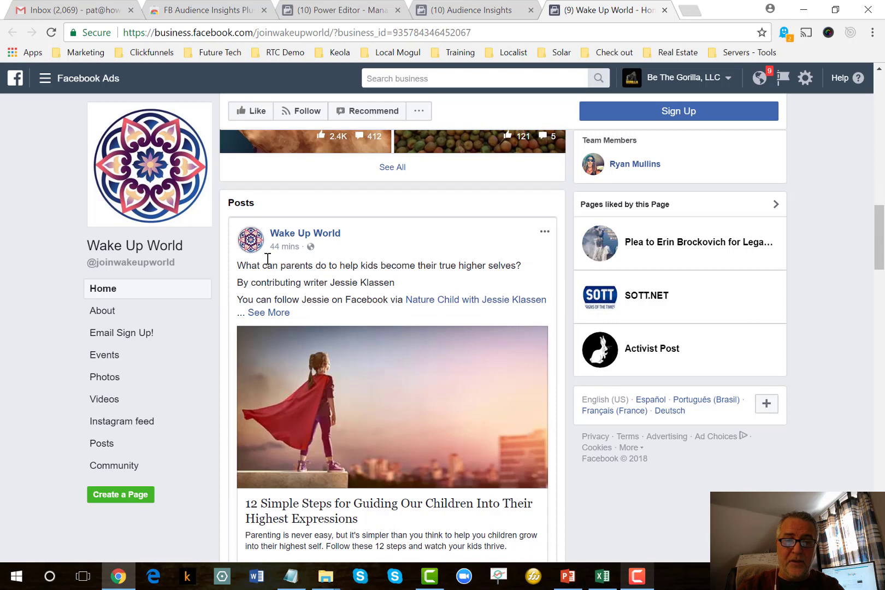
pyautogui.scroll(-5, 383, 262)
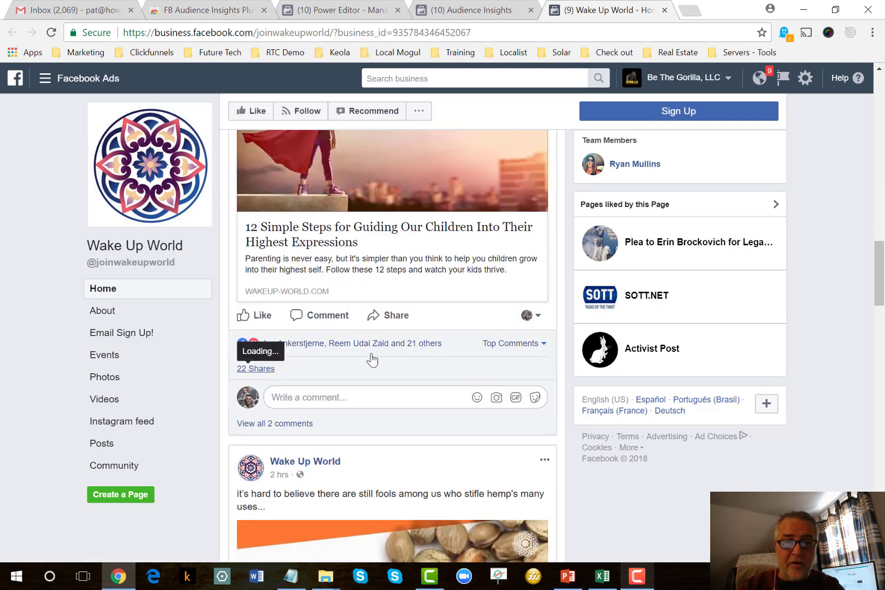
pyautogui.scroll(-5, 395, 340)
pyautogui.scroll(-5, 399, 345)
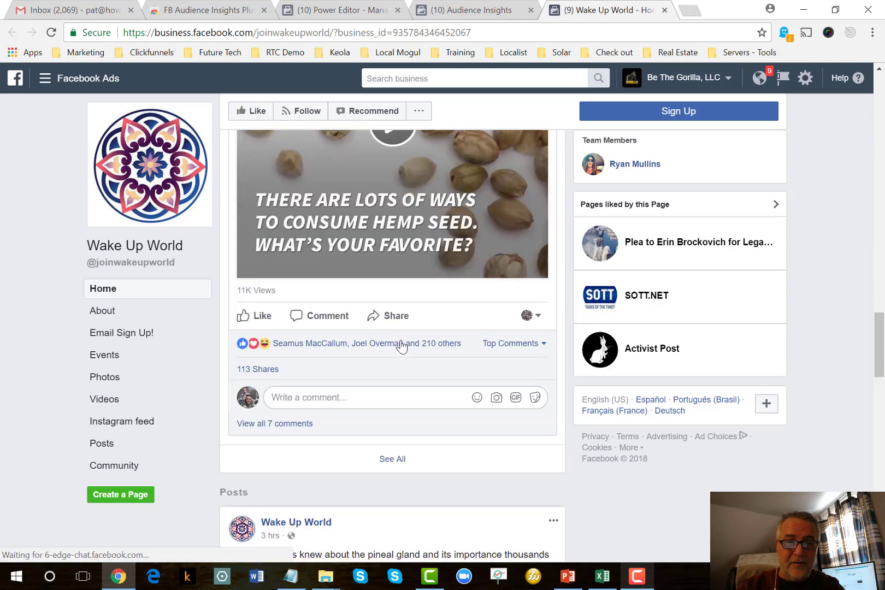
pyautogui.scroll(-2, 412, 371)
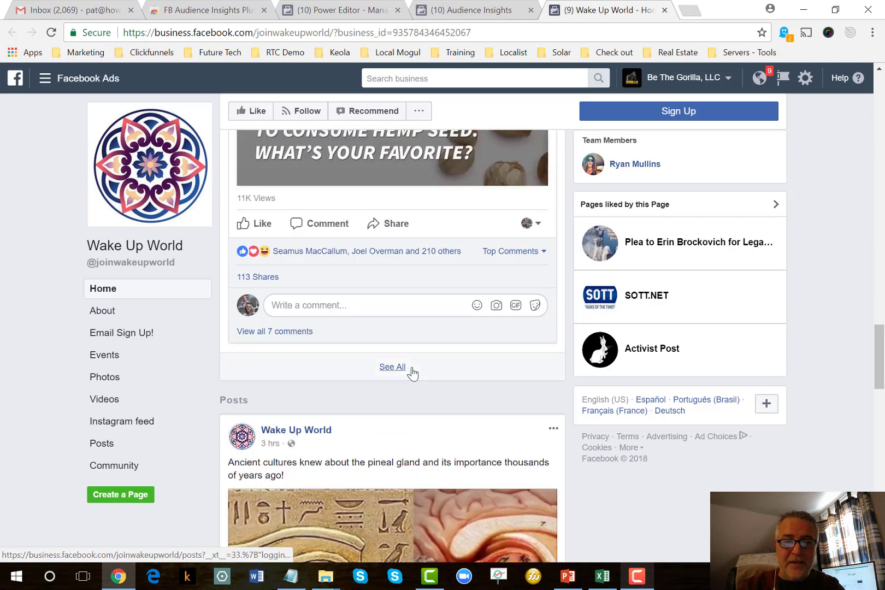
pyautogui.scroll(-3, 440, 369)
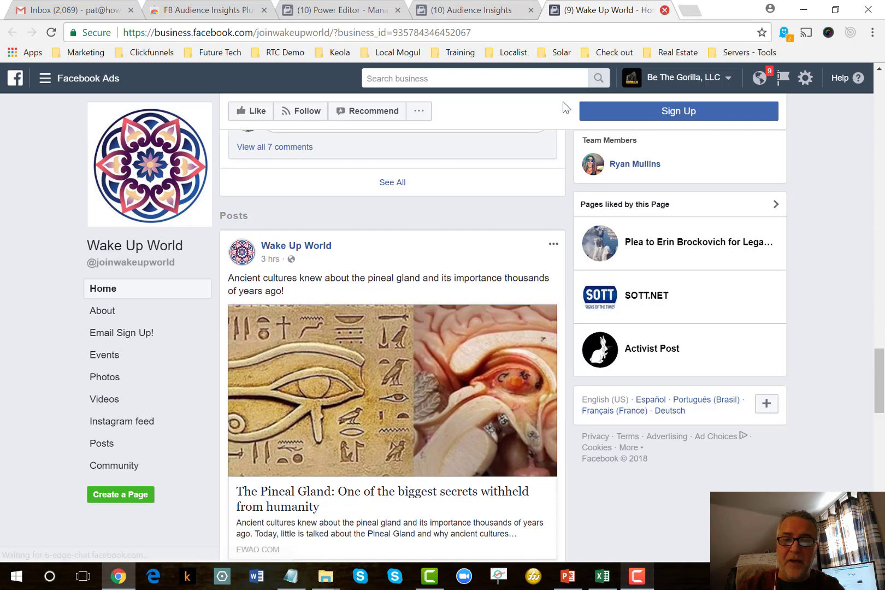
pyautogui.hotkey('ctrl', 'w')
pyautogui.click(602, 575)
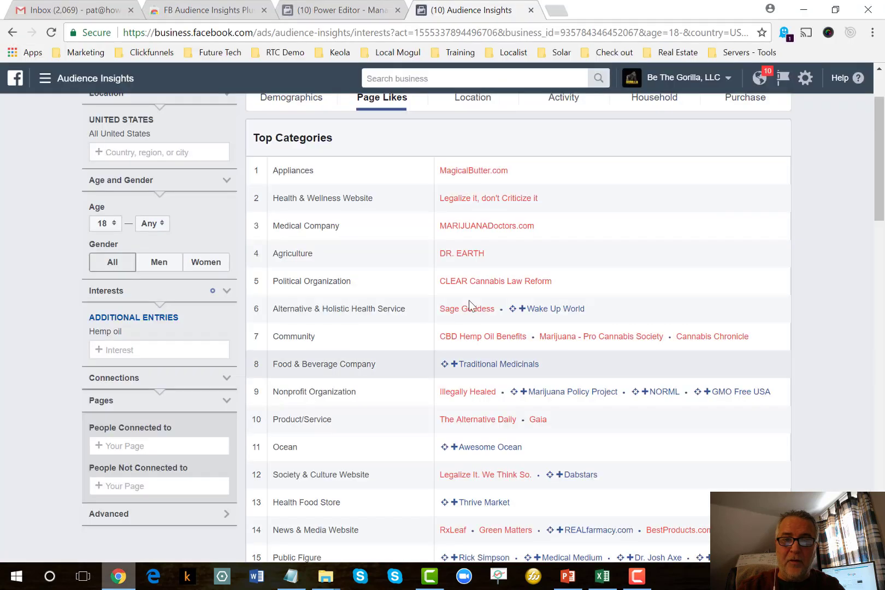
# - Back in Audience Insights, collapse Top Categories to the top 10, then expand it again
pyautogui.click(118, 576)
pyautogui.scroll(-5, 611, 297)
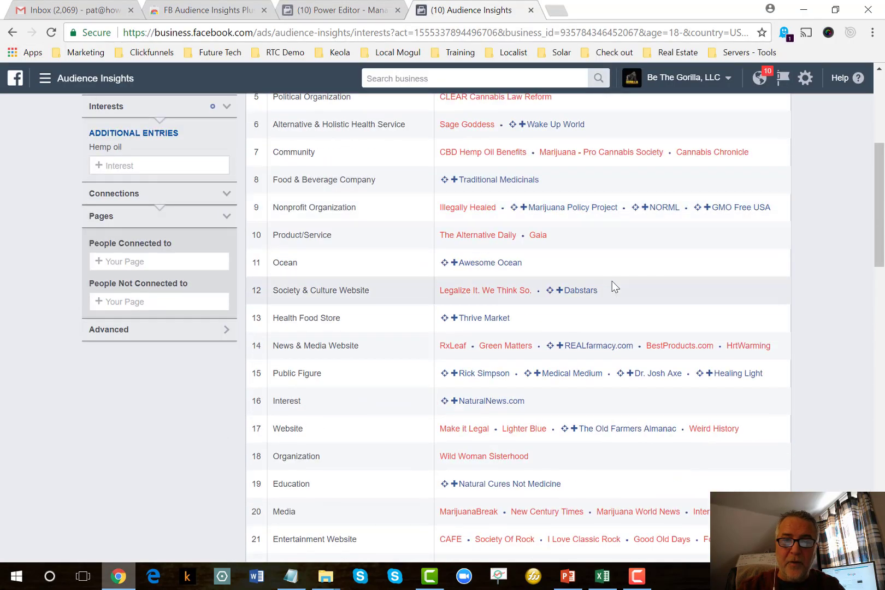
pyautogui.scroll(-5, 614, 286)
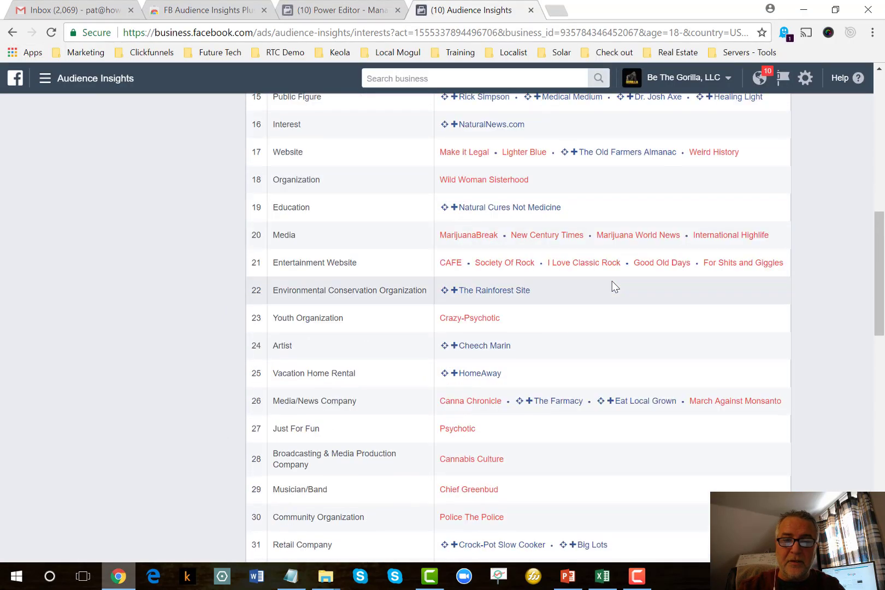
pyautogui.scroll(-3, 614, 285)
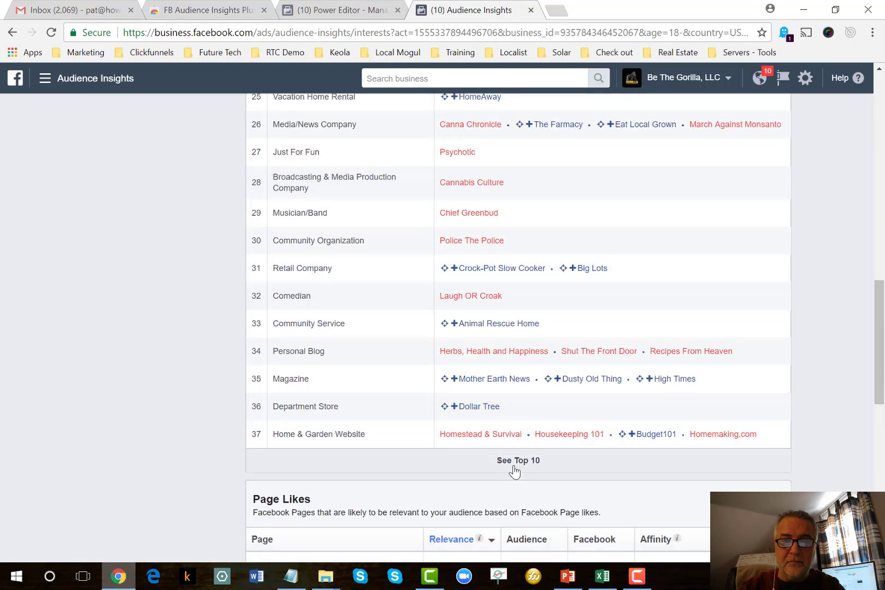
pyautogui.click(513, 461)
pyautogui.scroll(10, 772, 358)
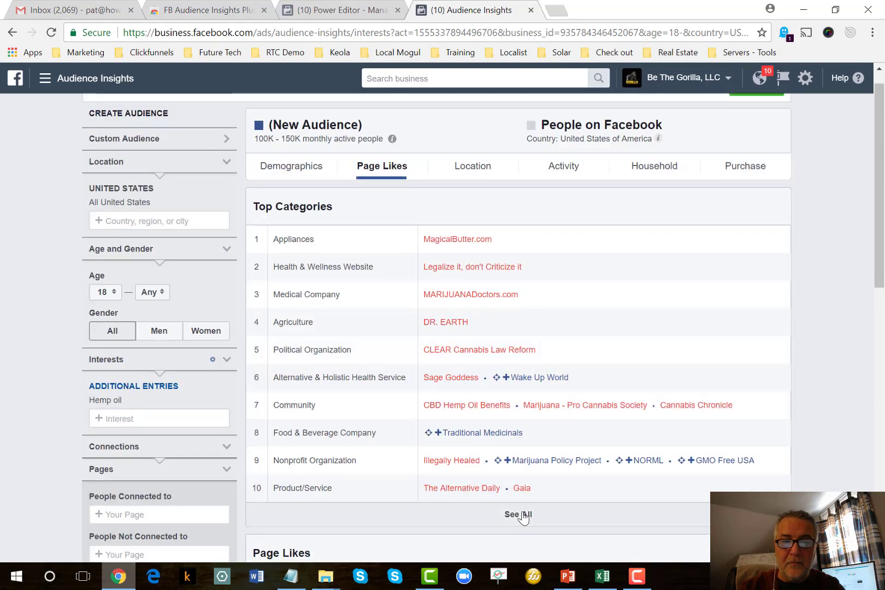
pyautogui.click(516, 514)
# - Scan the full list, where Medical Medium, Healing Light and others are flagged as addable interests
pyautogui.scroll(-7, 533, 285)
pyautogui.scroll(-5, 550, 288)
pyautogui.scroll(-4, 548, 289)
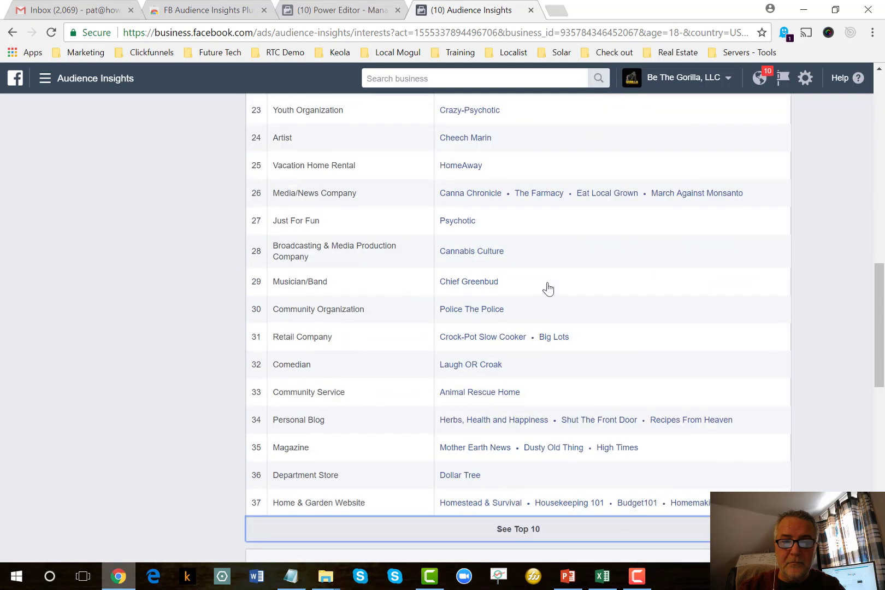
pyautogui.scroll(10, 607, 296)
pyautogui.scroll(5, 611, 297)
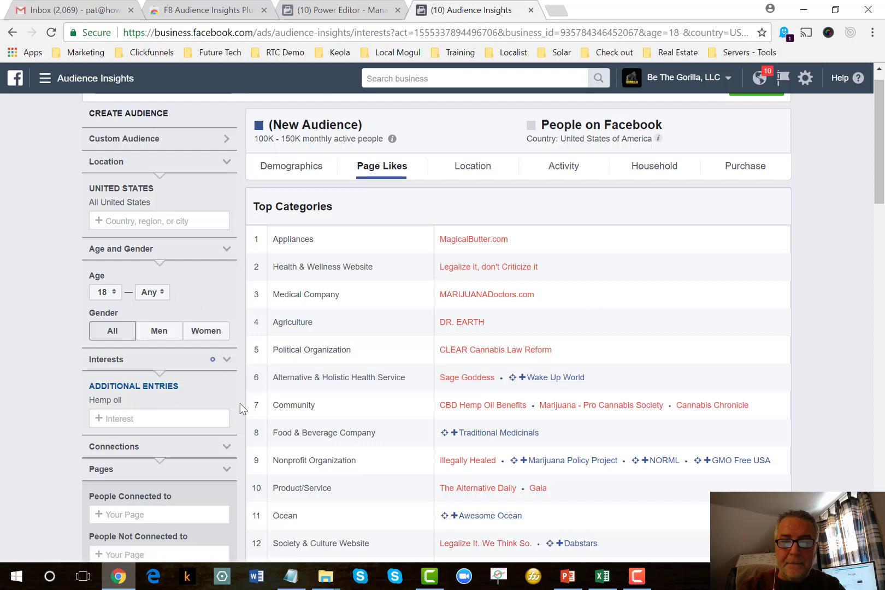
pyautogui.scroll(-2, 586, 392)
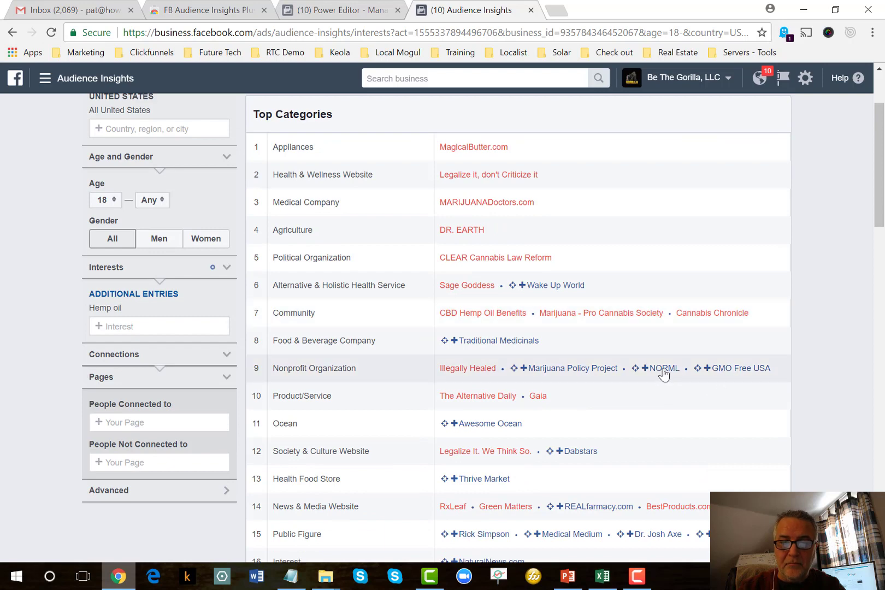
pyautogui.scroll(-2, 664, 373)
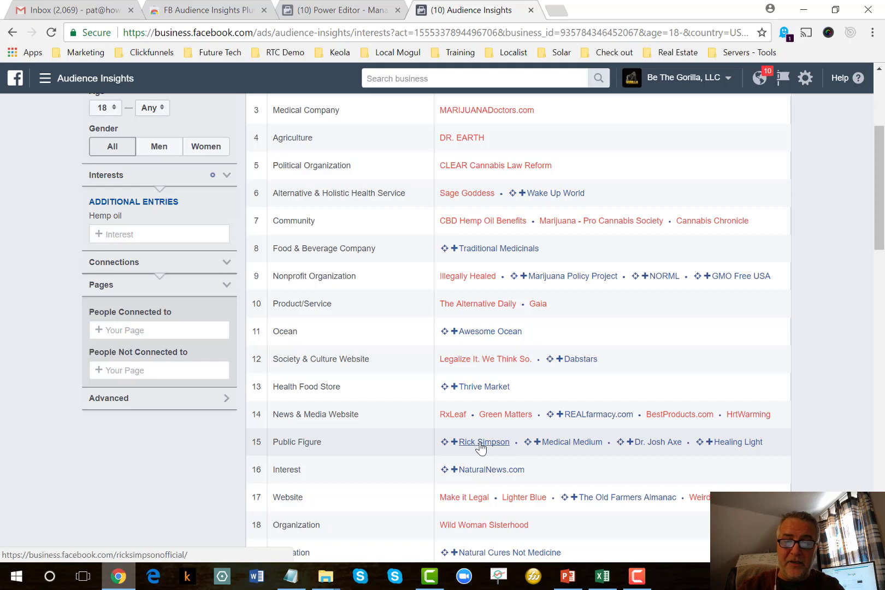
pyautogui.click(571, 584)
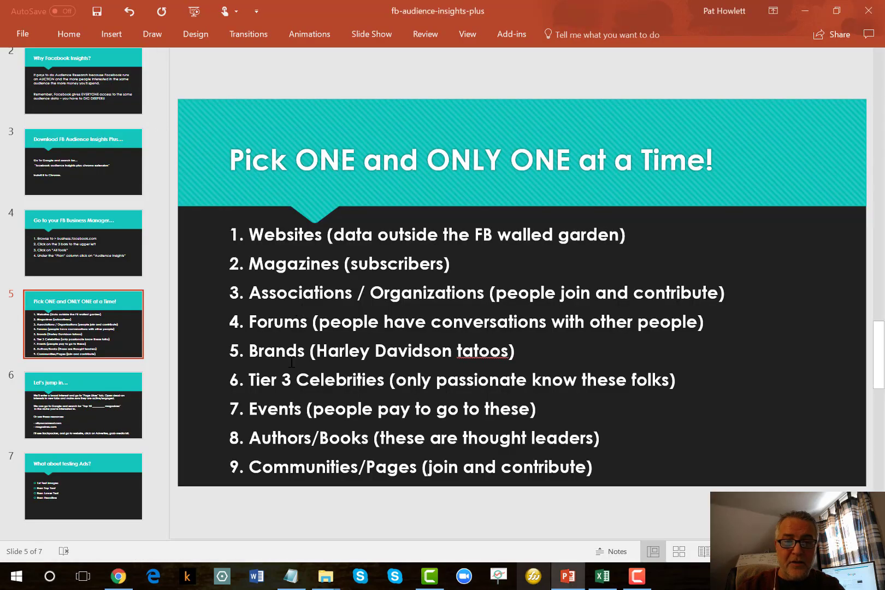
pyautogui.click(120, 580)
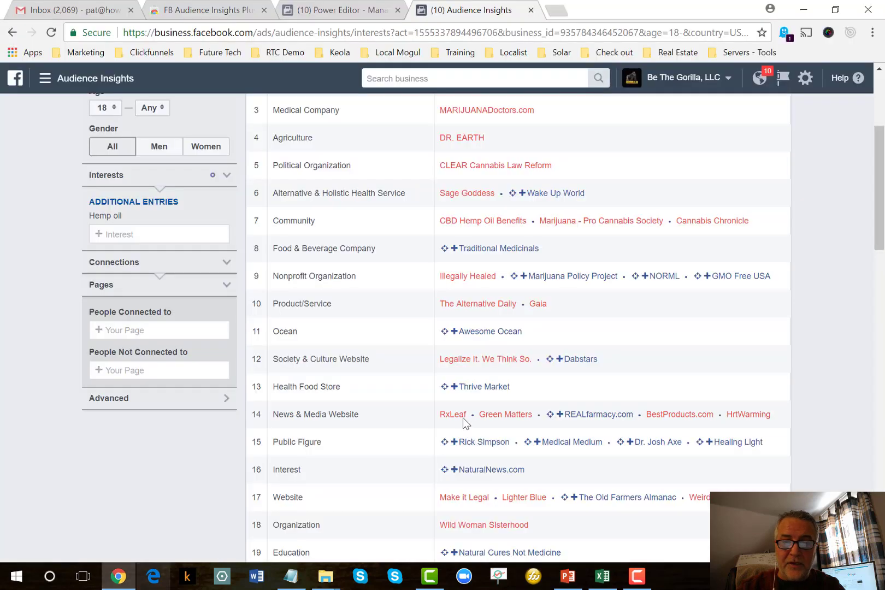
# - Open the top Public Figure page, linking phoenixtears.ca, in a new tab and scroll its posts
pyautogui.click(488, 448)
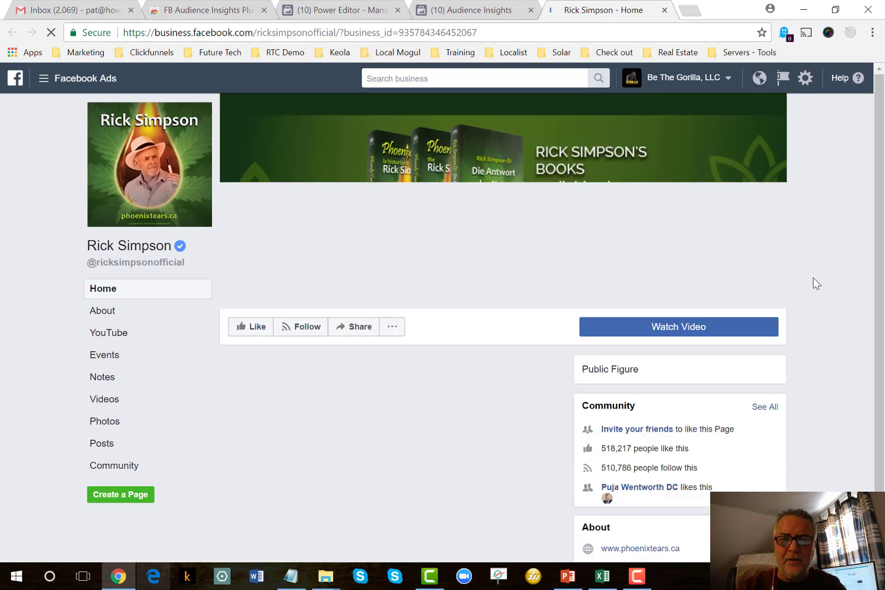
pyautogui.scroll(-1, 813, 283)
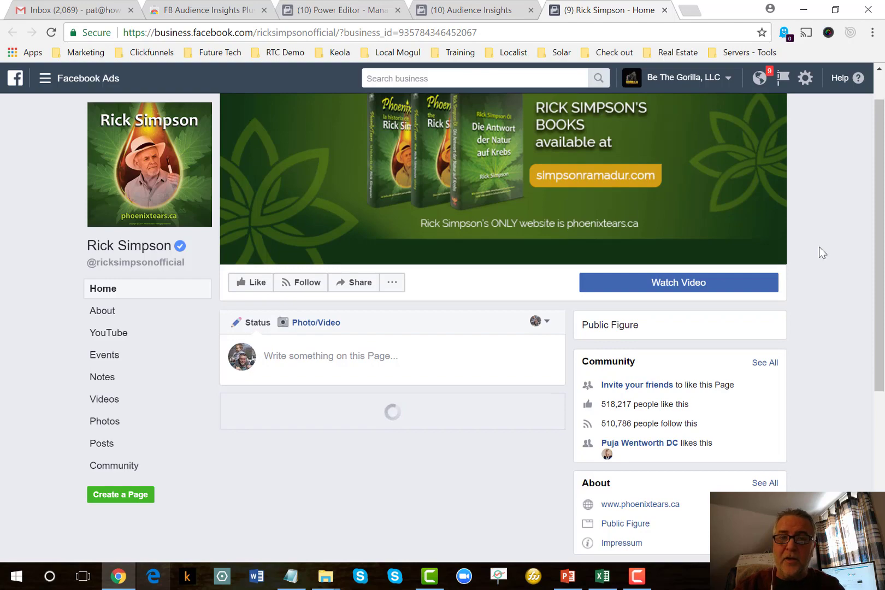
pyautogui.scroll(-3, 821, 247)
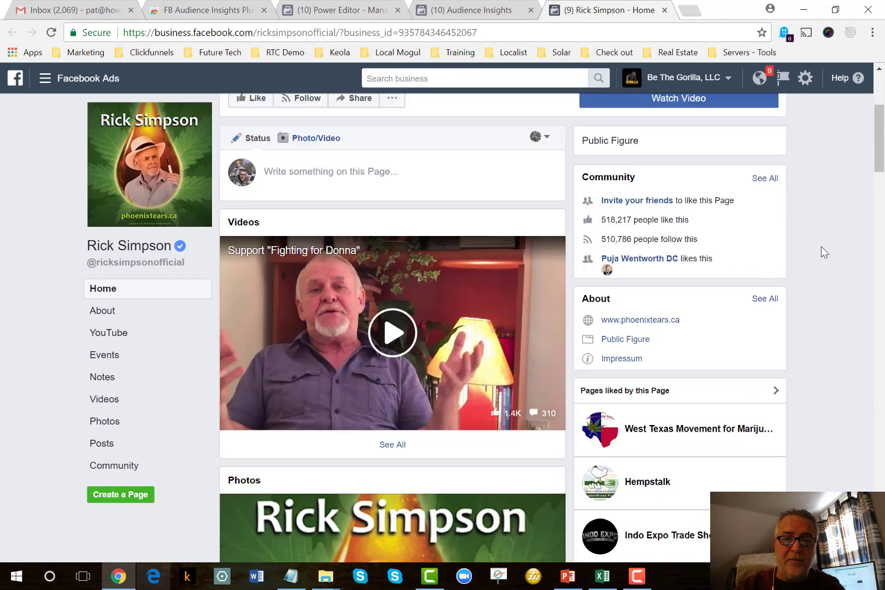
pyautogui.scroll(-10, 821, 246)
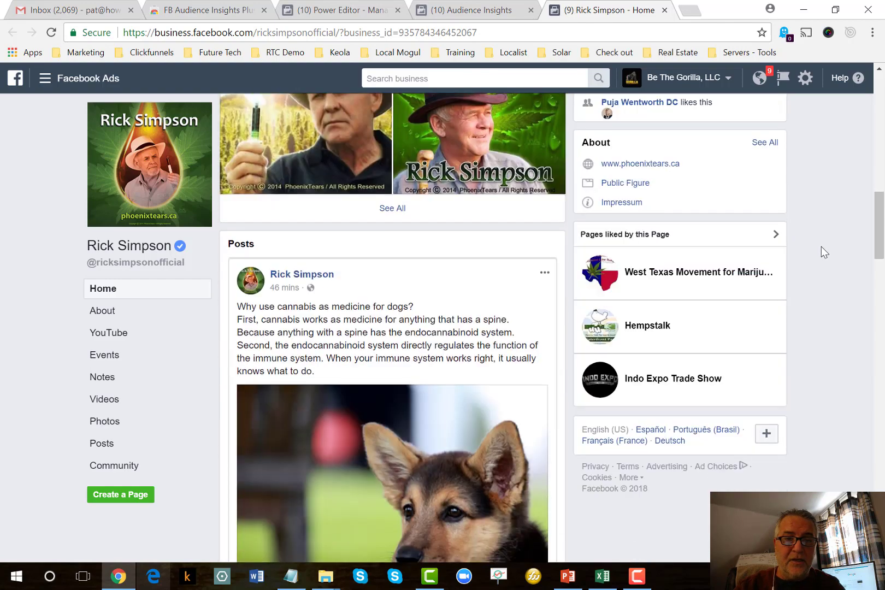
pyautogui.scroll(-2, 808, 248)
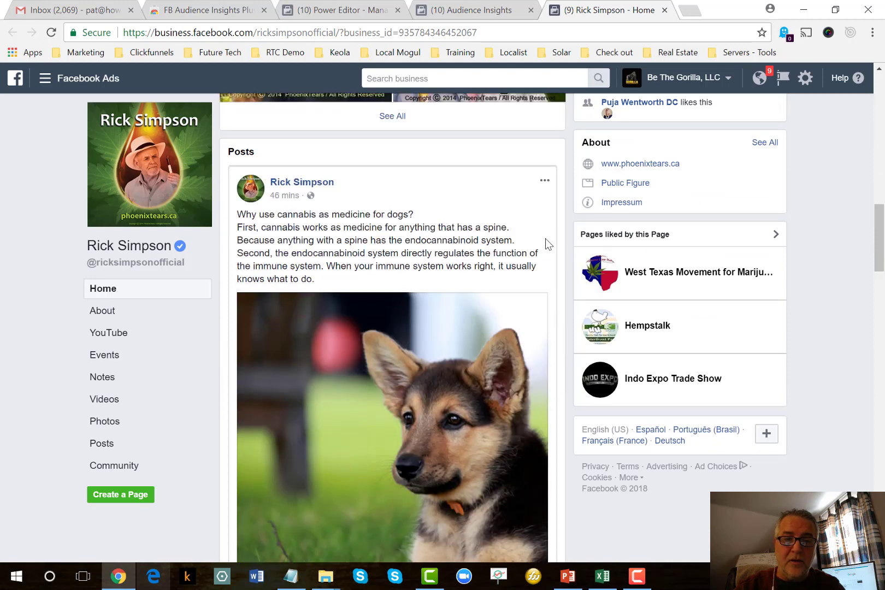
pyautogui.scroll(-8, 546, 246)
pyautogui.scroll(-2, 331, 206)
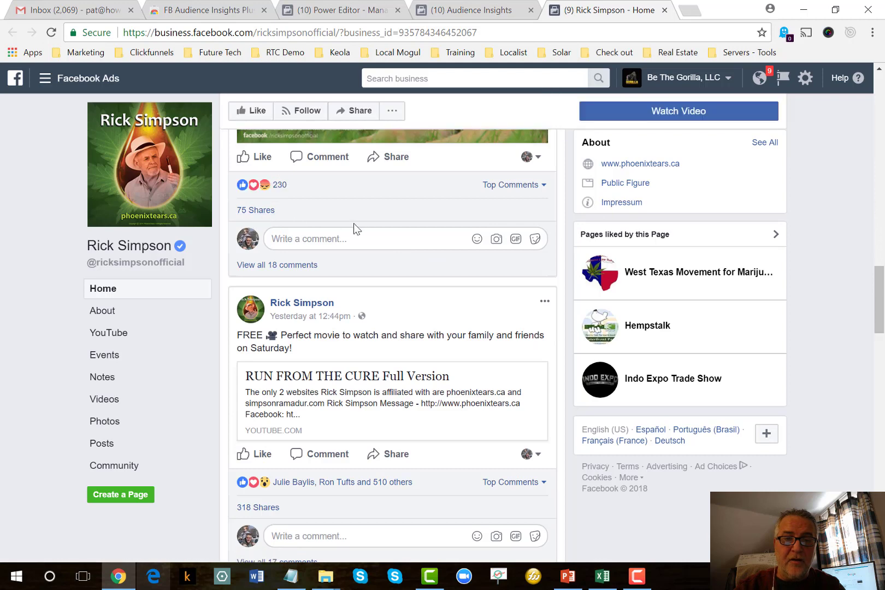
pyautogui.scroll(-2, 381, 225)
pyautogui.scroll(-2, 331, 236)
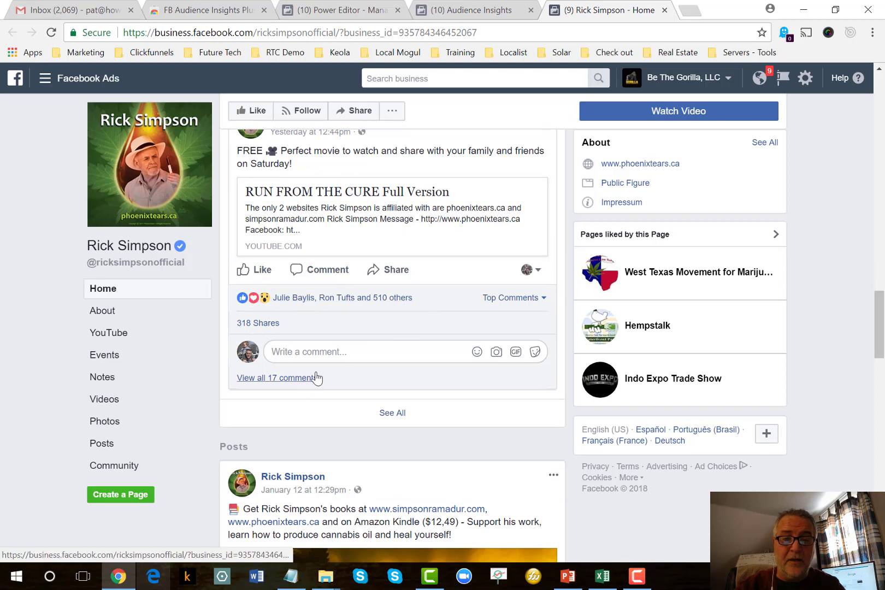
pyautogui.scroll(-3, 452, 339)
pyautogui.scroll(-5, 459, 336)
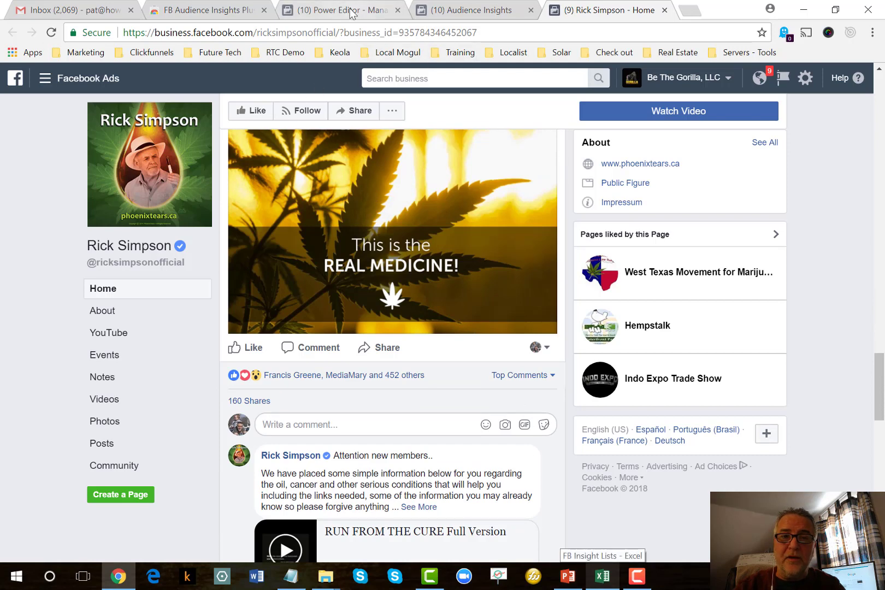
# - Return to the Audience Insights table, then bring up slide 5, 'Pick ONE and ONLY ONE at a Time!'
pyautogui.click(452, 11)
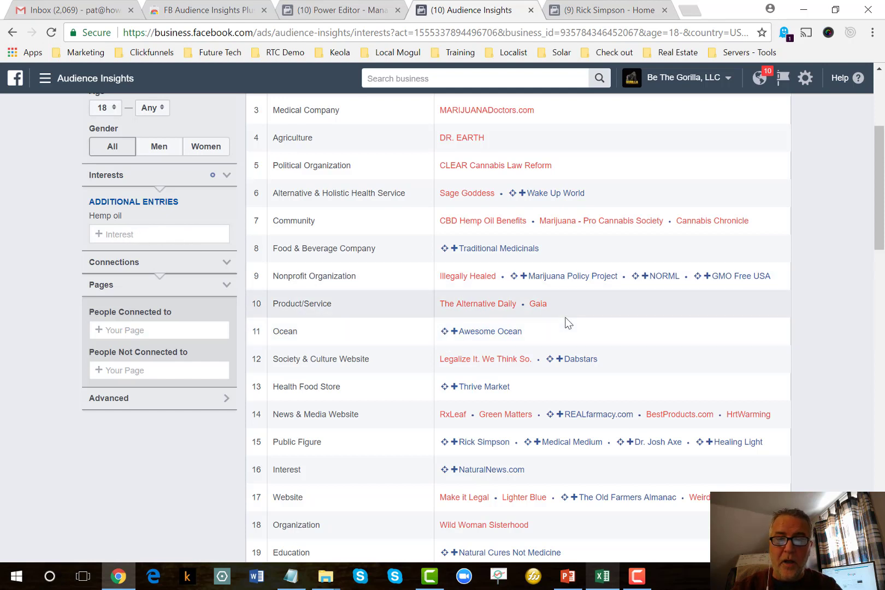
pyautogui.click(568, 575)
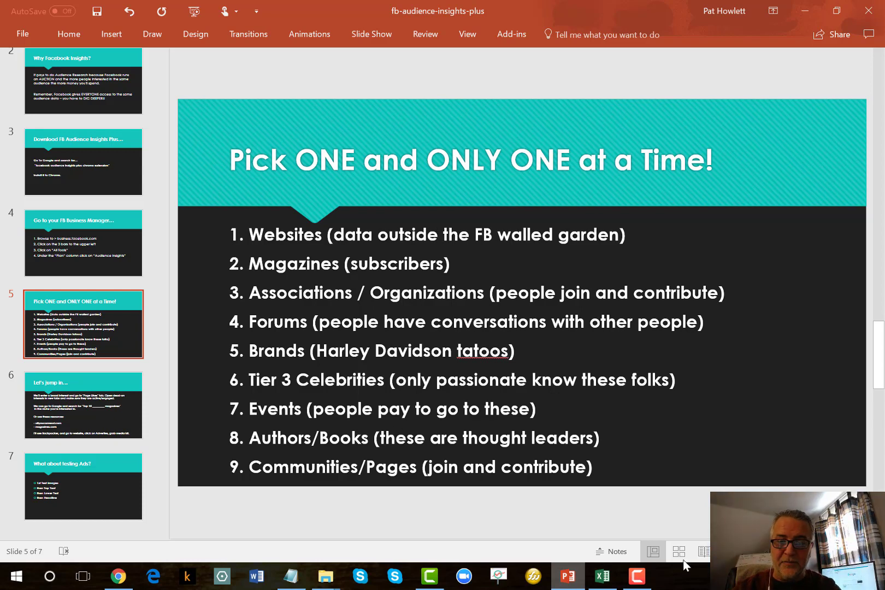
pyautogui.click(602, 576)
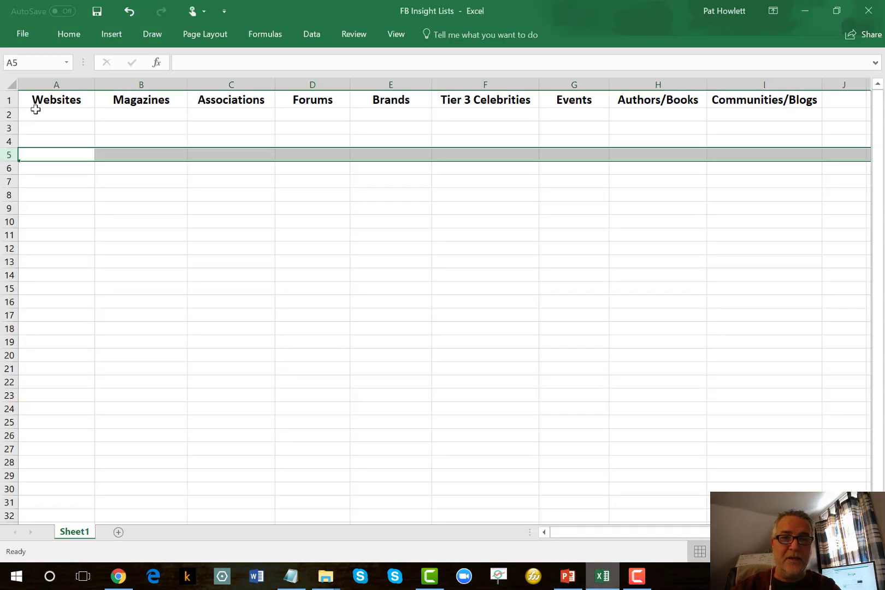
pyautogui.click(803, 10)
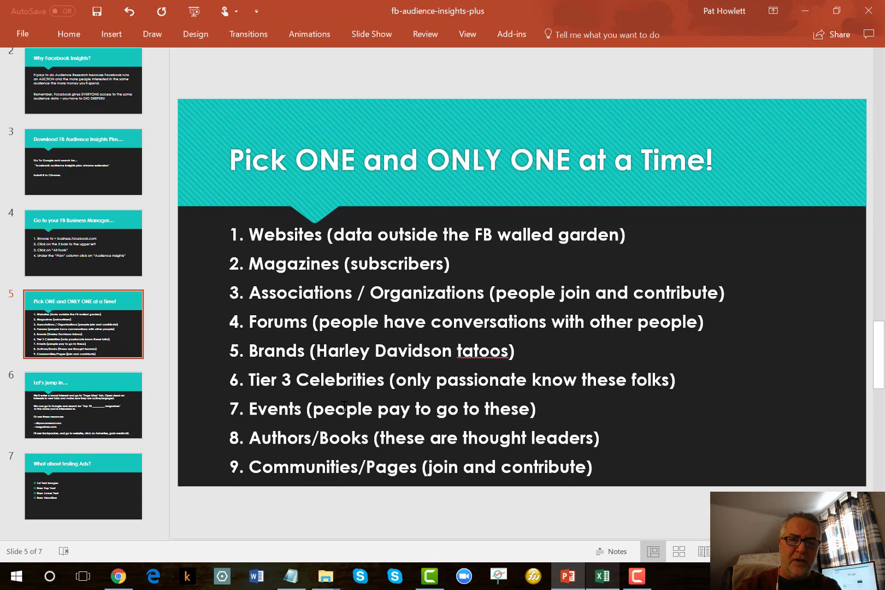
# - Show slide 7, 'What about testing Ads?', then go back to the Hemp oil Top Categories table
pyautogui.click(73, 494)
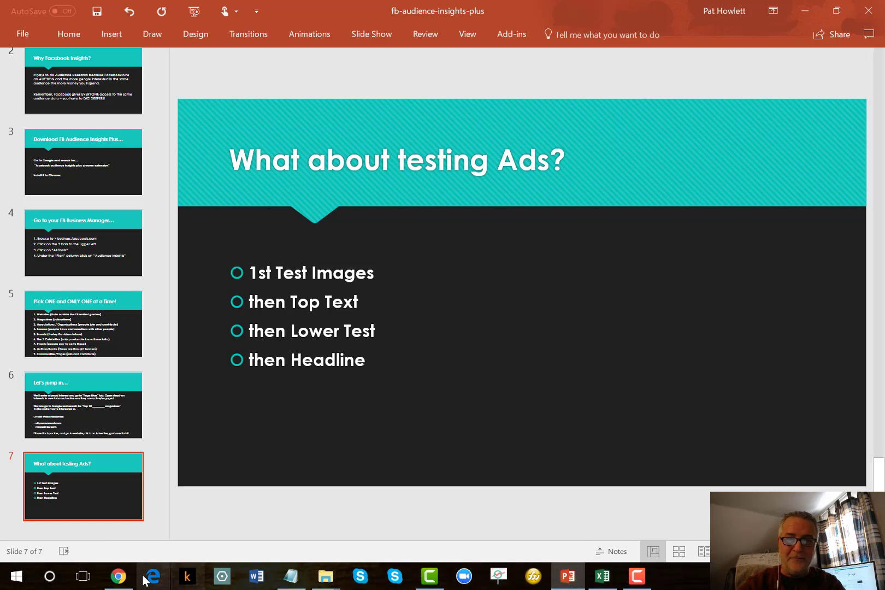
pyautogui.click(117, 575)
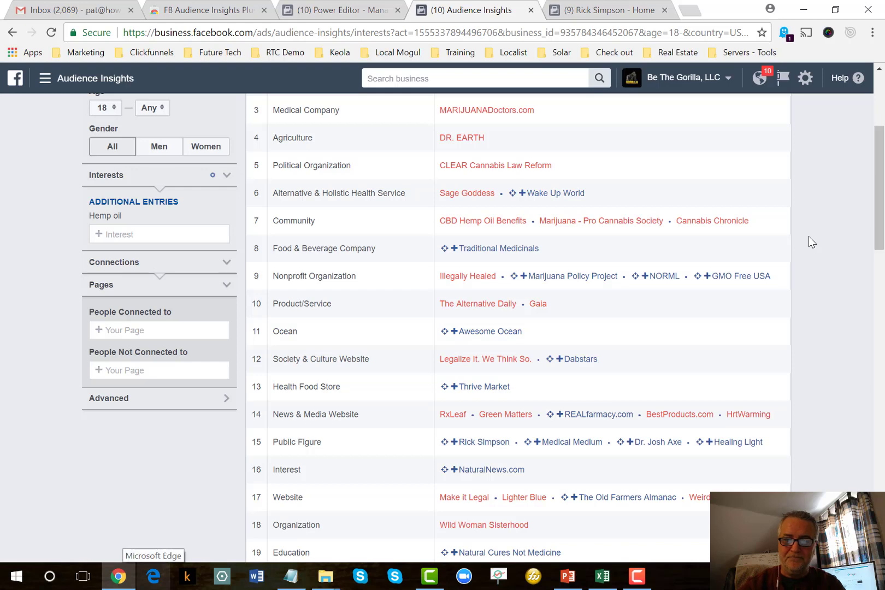